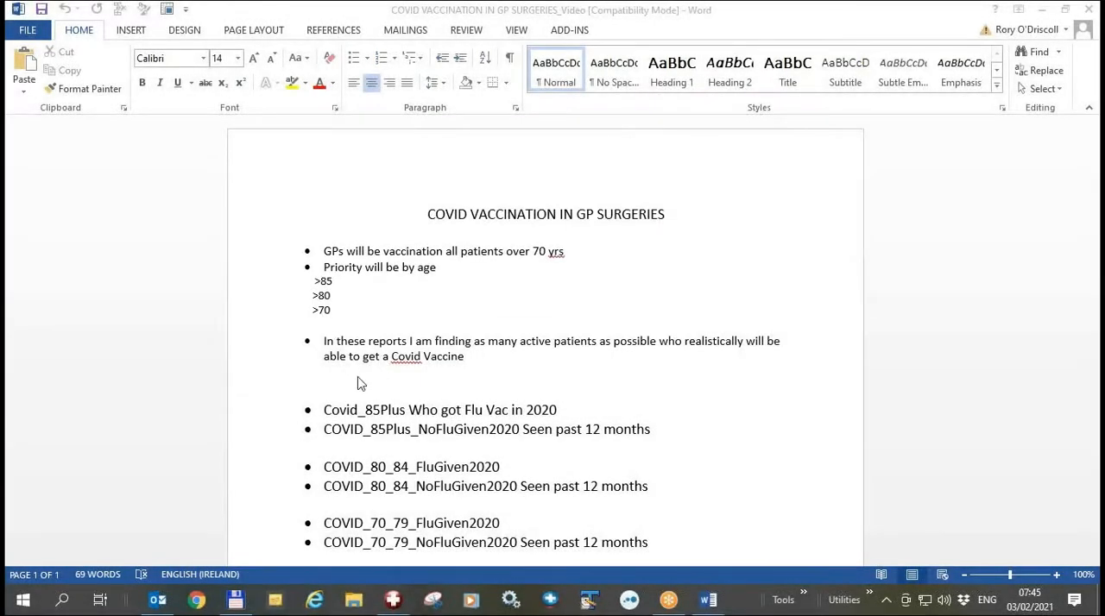
# - Switch to HEALTH one and check the HEALTH one analysis group in the database analyses for a COVID vaccination folder
pyautogui.scroll(-2, 361, 385)
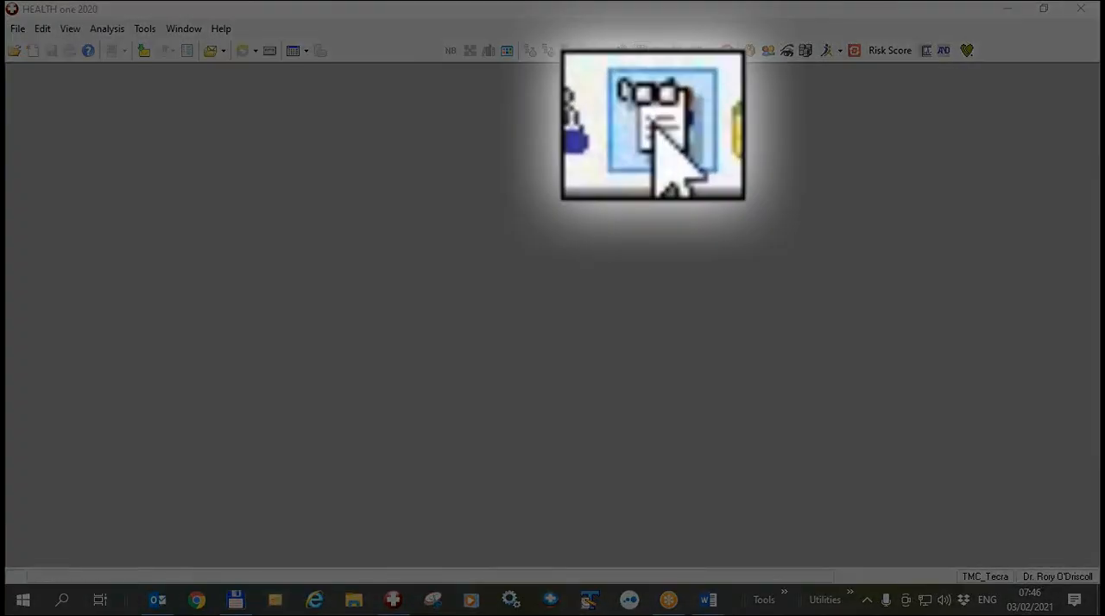
pyautogui.click(642, 52)
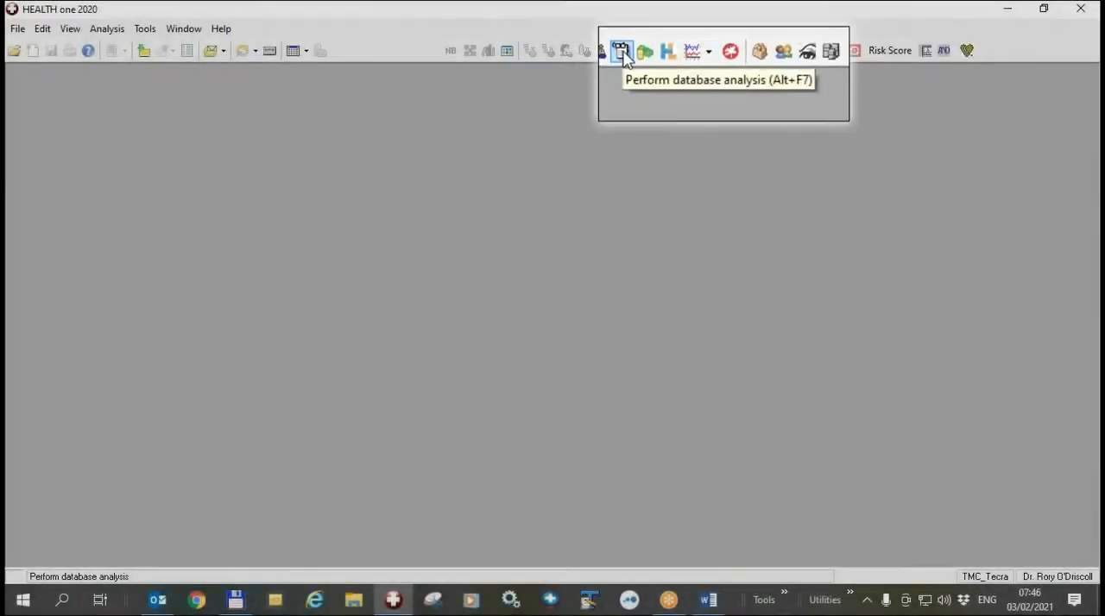
pyautogui.click(640, 52)
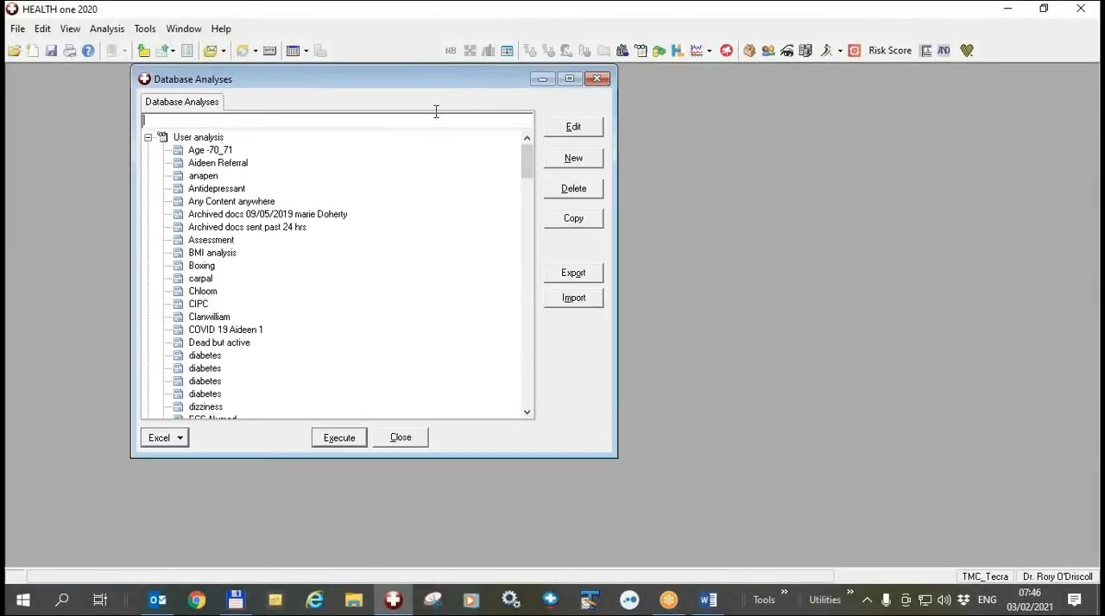
pyautogui.click(148, 139)
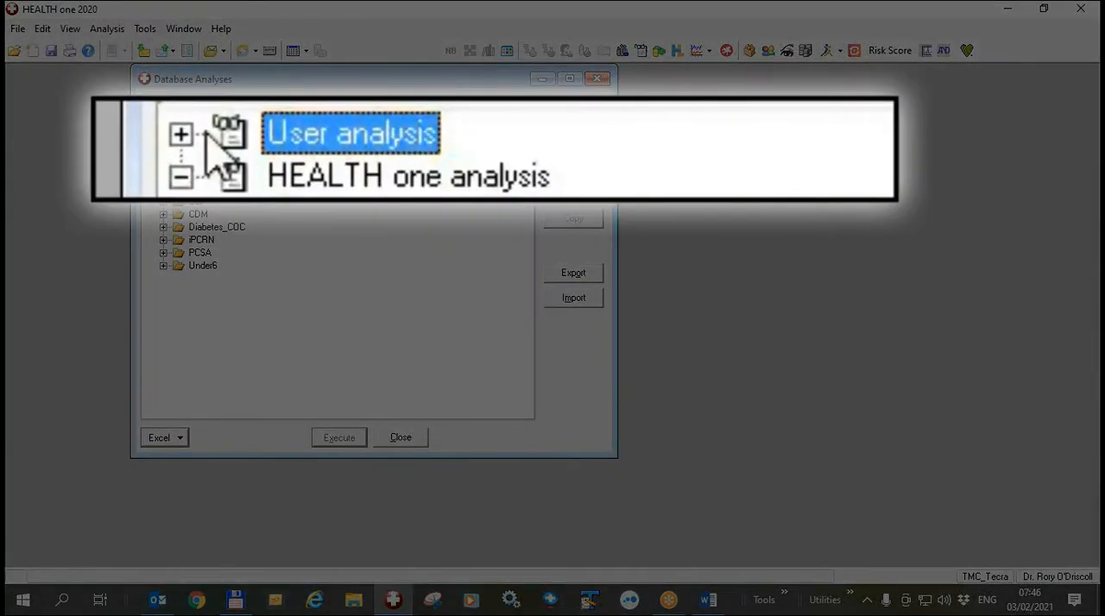
pyautogui.click(148, 150)
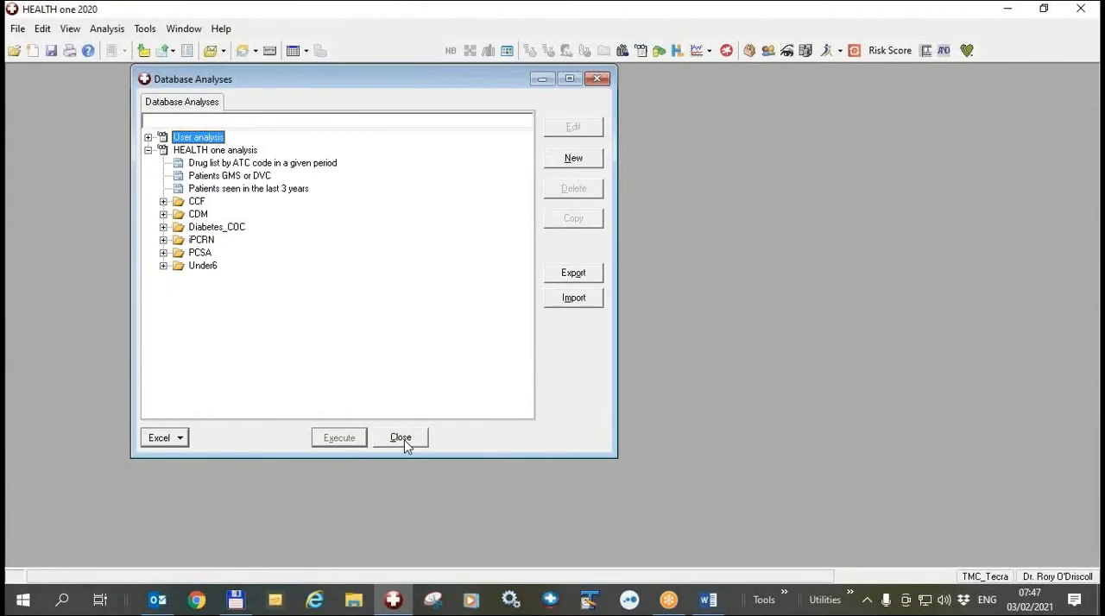
pyautogui.click(402, 440)
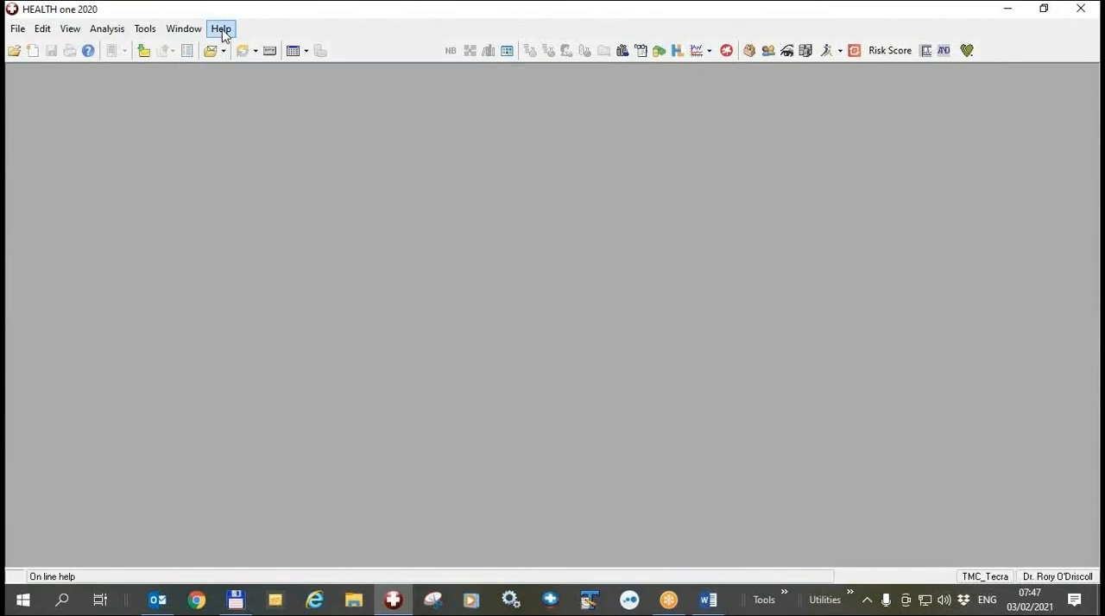
# - Run the automatic update for HEALTH one and its components, including the Datawarehouse analysis, and close the update window
pyautogui.click(221, 29)
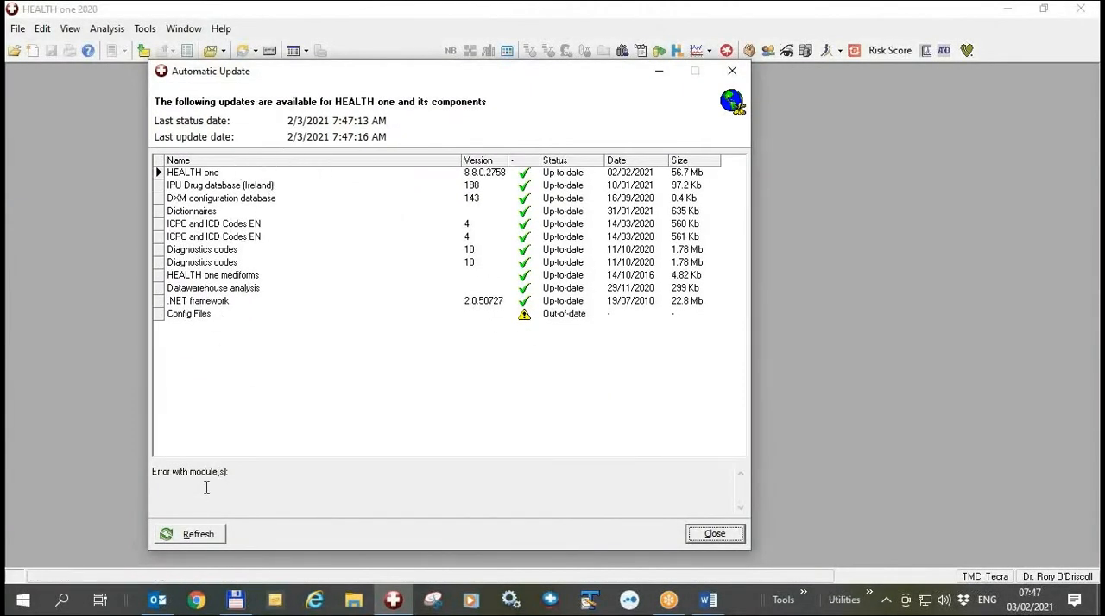
pyautogui.click(725, 536)
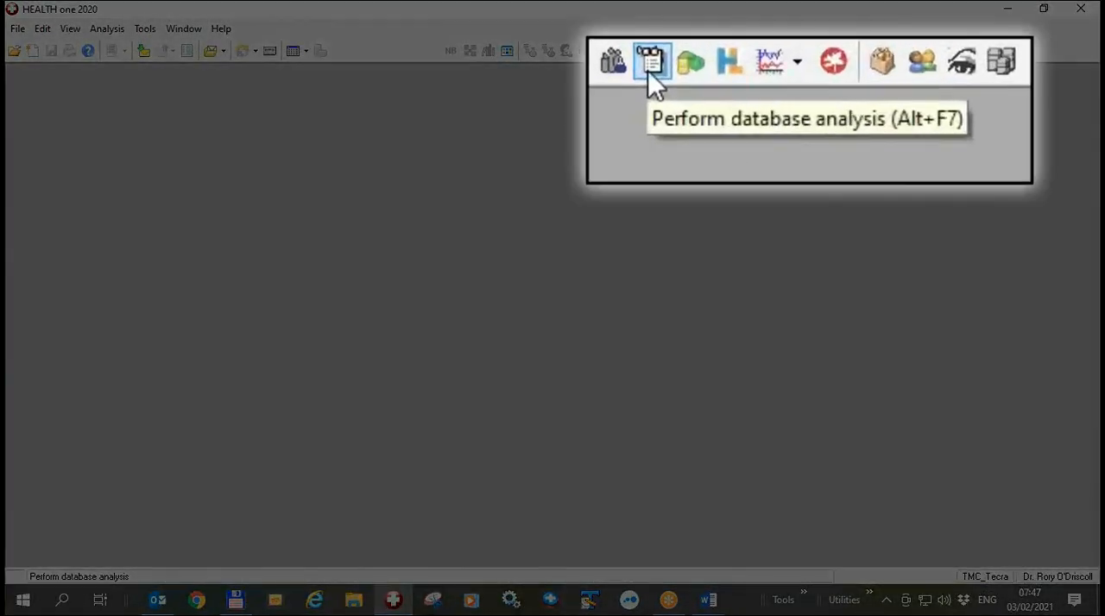
# - Reopen the database analyses and expand the COVID_VAC_2021 folder under HEALTH one analysis, with the User analysis group collapsed
pyautogui.click(640, 50)
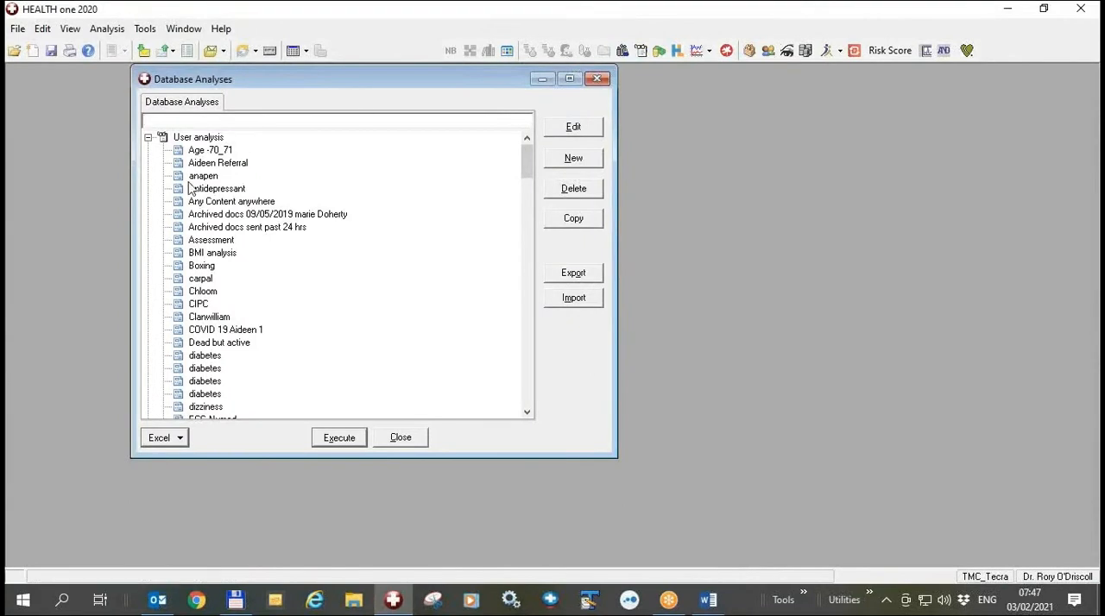
pyautogui.click(147, 137)
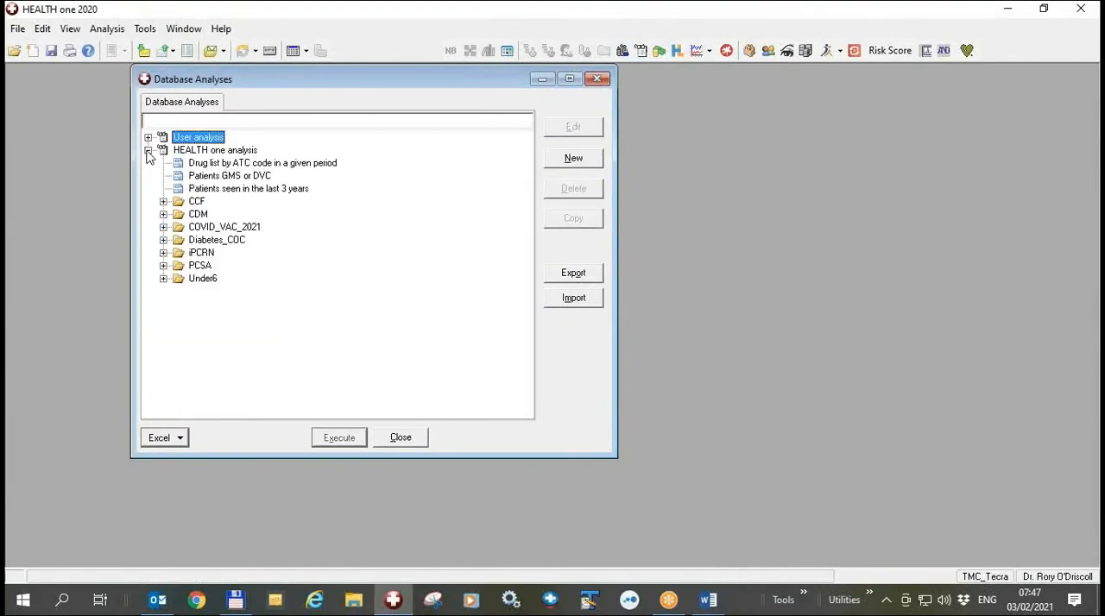
pyautogui.click(147, 150)
pyautogui.click(148, 150)
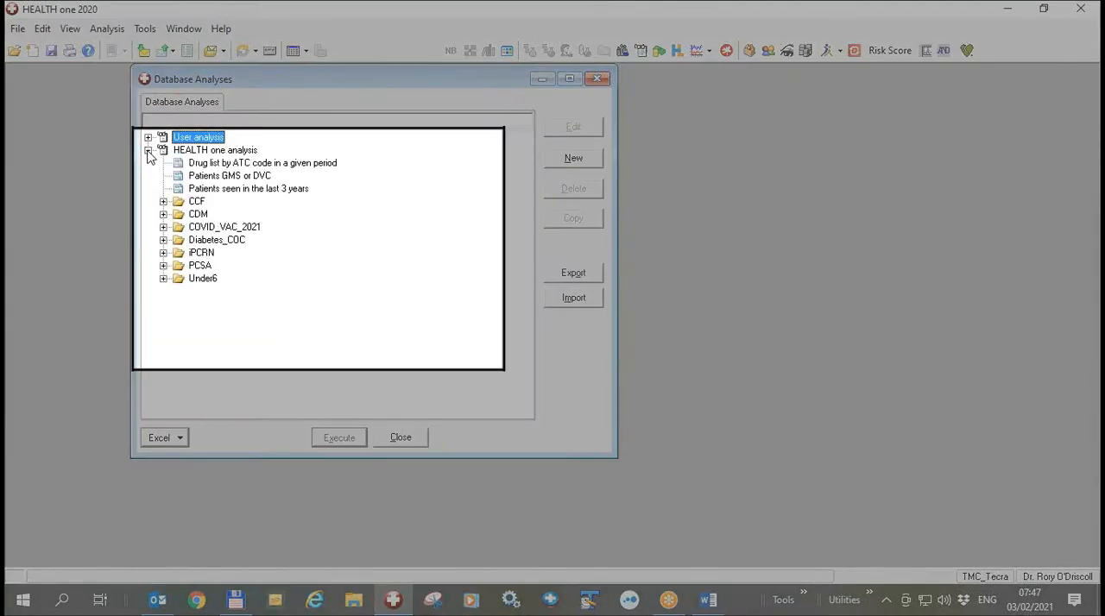
pyautogui.click(163, 227)
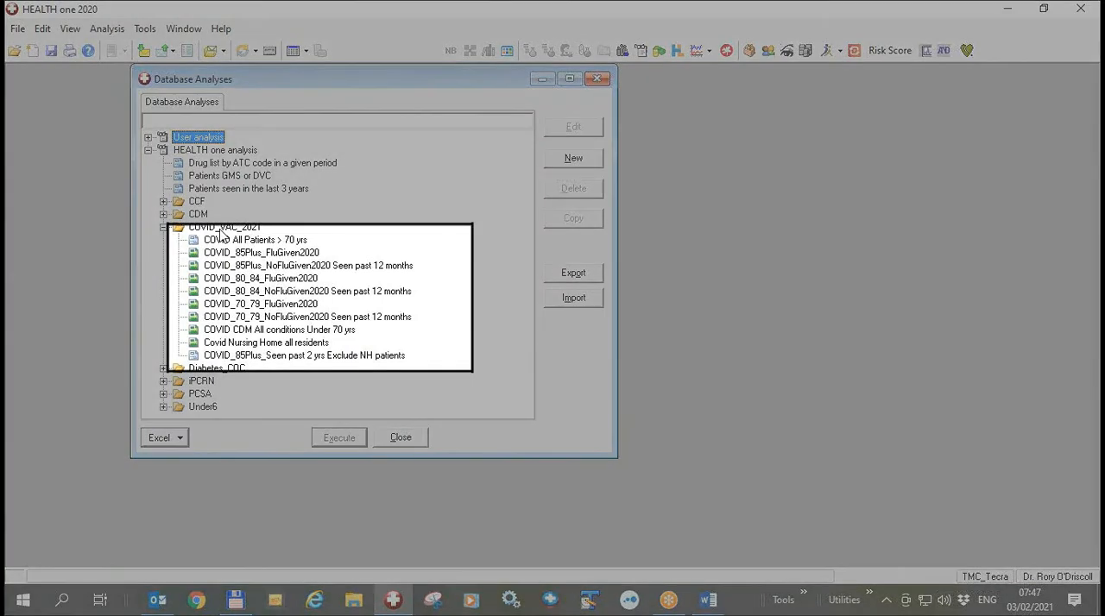
# - Review the descriptions of the COVID_VAC_2021 reports for patients over 70 and the 85 plus, 80 to 84 and 70 to 79 age groups
pyautogui.click(244, 241)
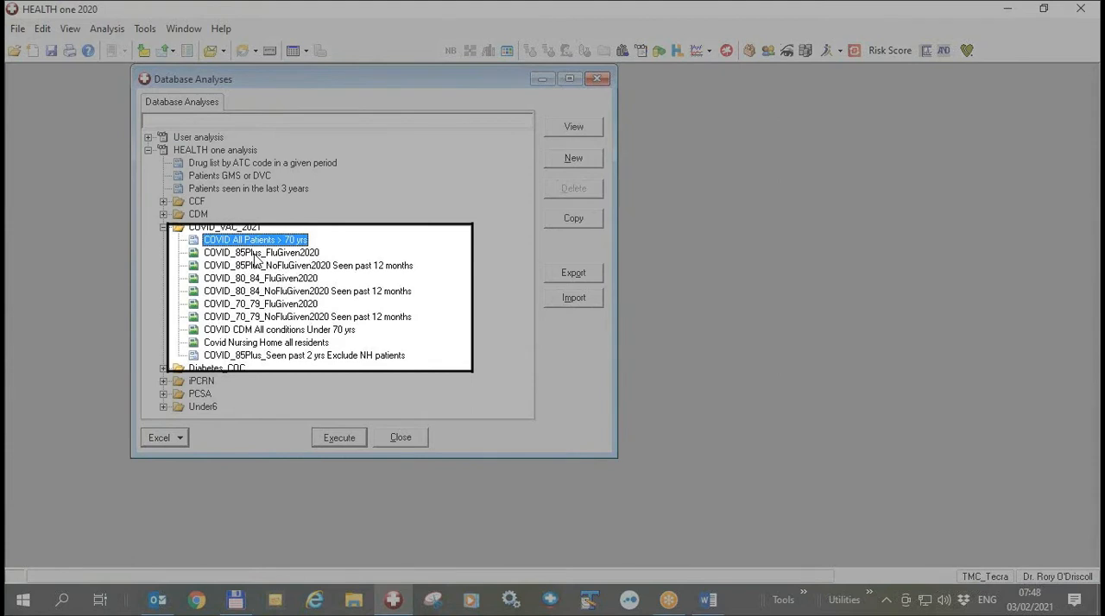
pyautogui.click(256, 254)
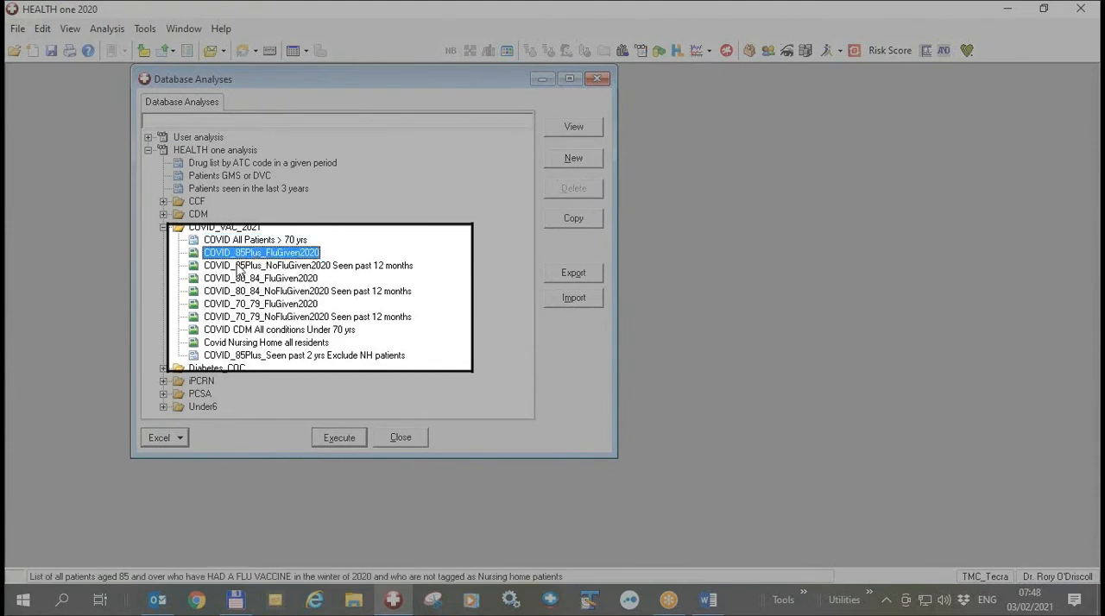
pyautogui.click(239, 268)
pyautogui.click(246, 281)
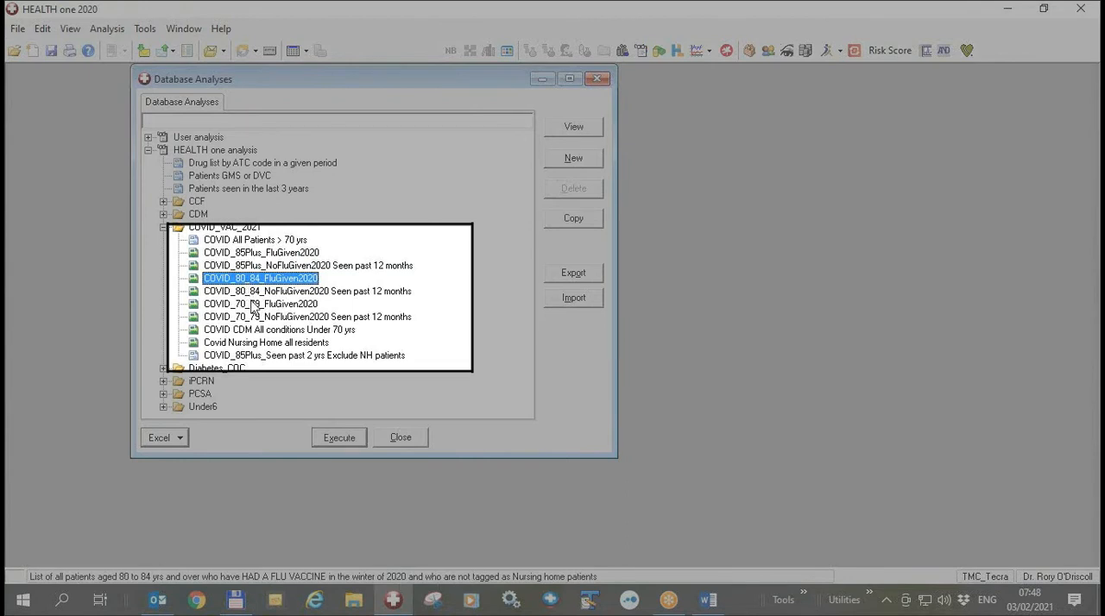
pyautogui.click(253, 305)
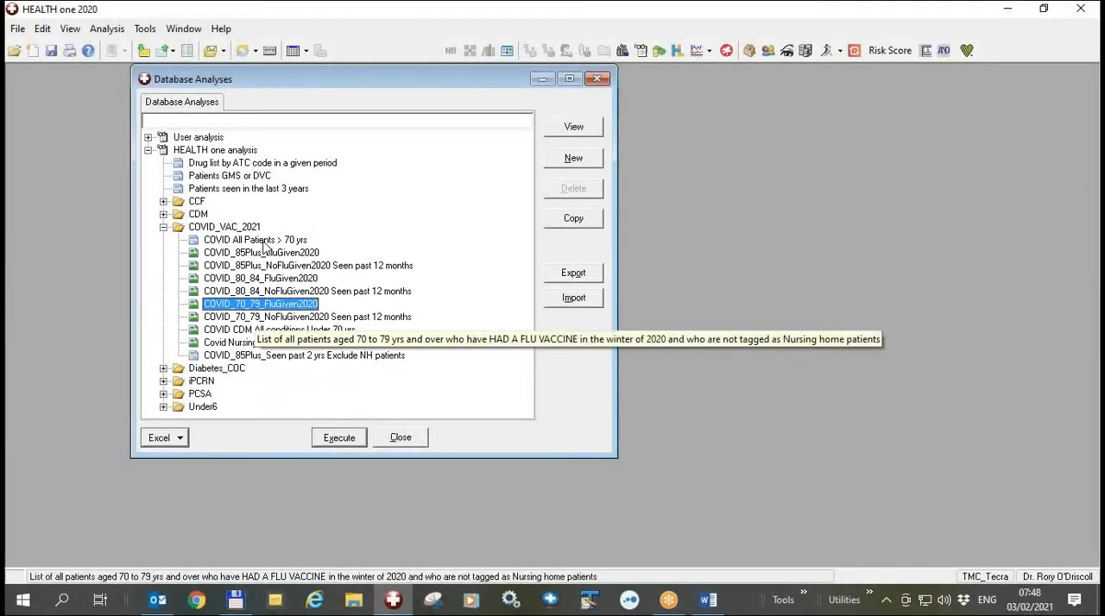
pyautogui.click(261, 242)
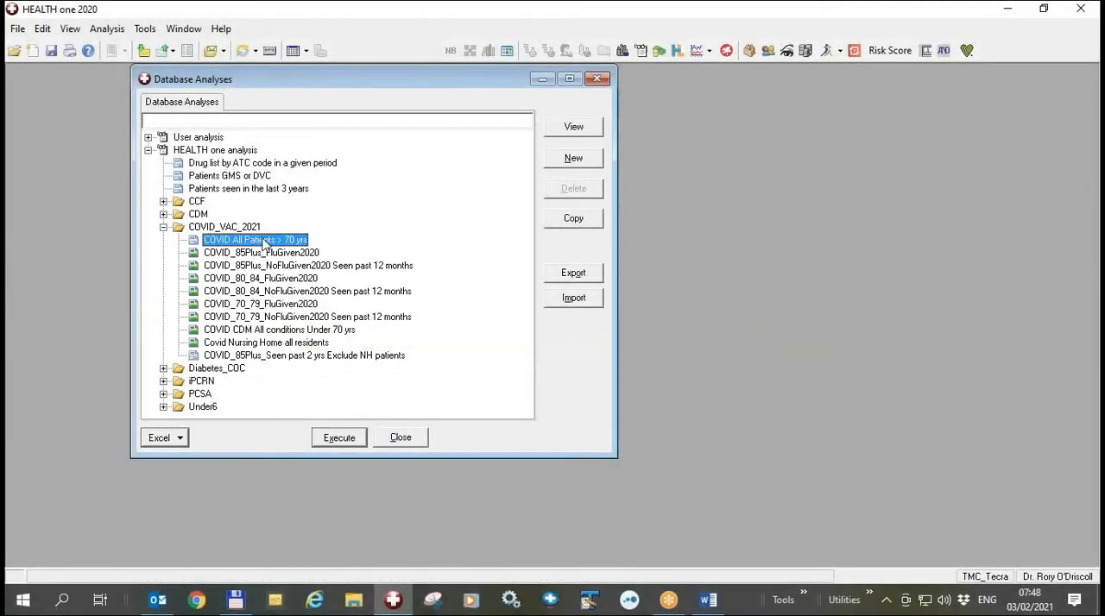
pyautogui.click(263, 253)
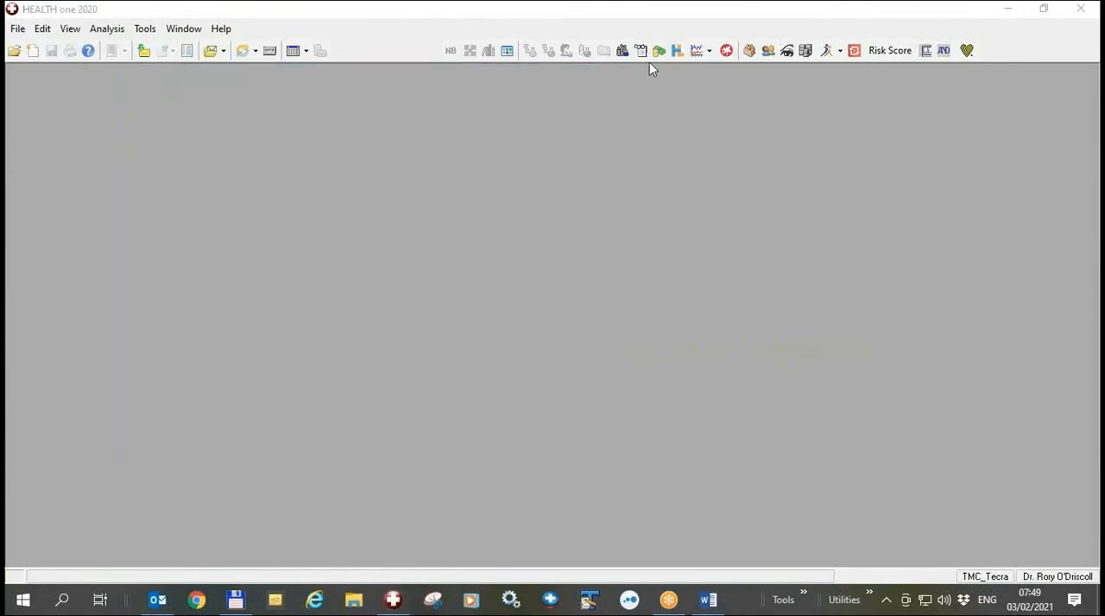
# - Filter the database analyses by "covid" and execute the COVID_85Plus_FluGiven2020 report
pyautogui.click(641, 52)
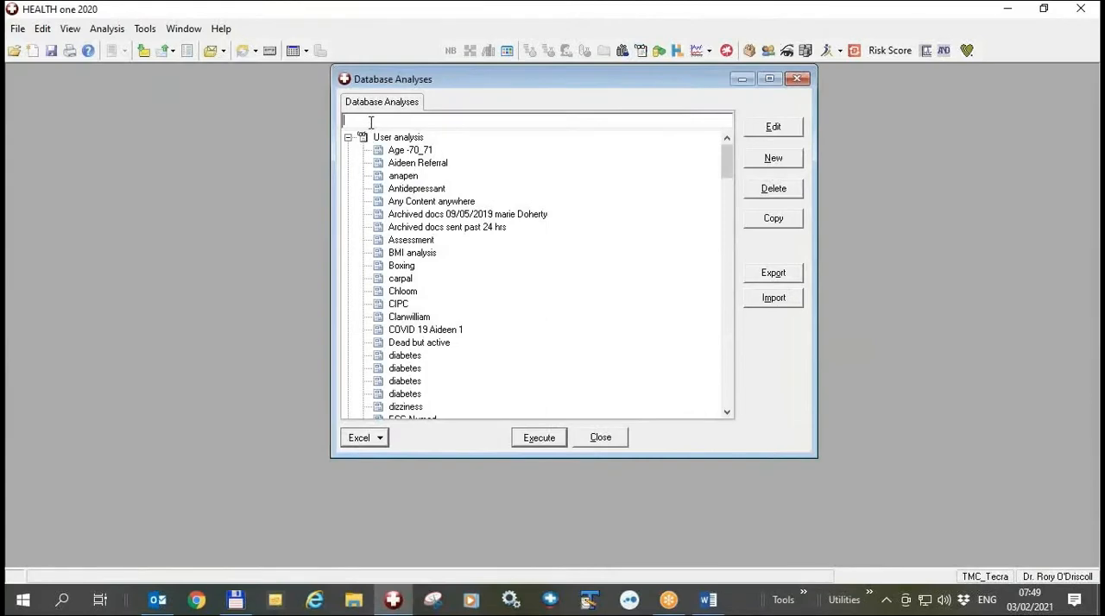
pyautogui.write('covid')
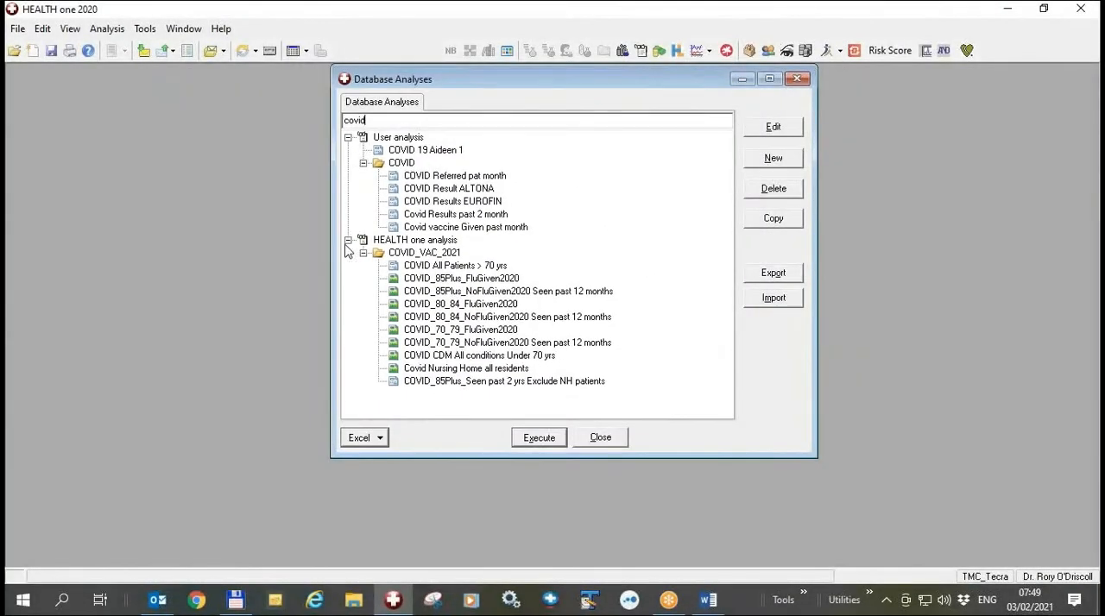
pyautogui.click(348, 137)
pyautogui.click(456, 191)
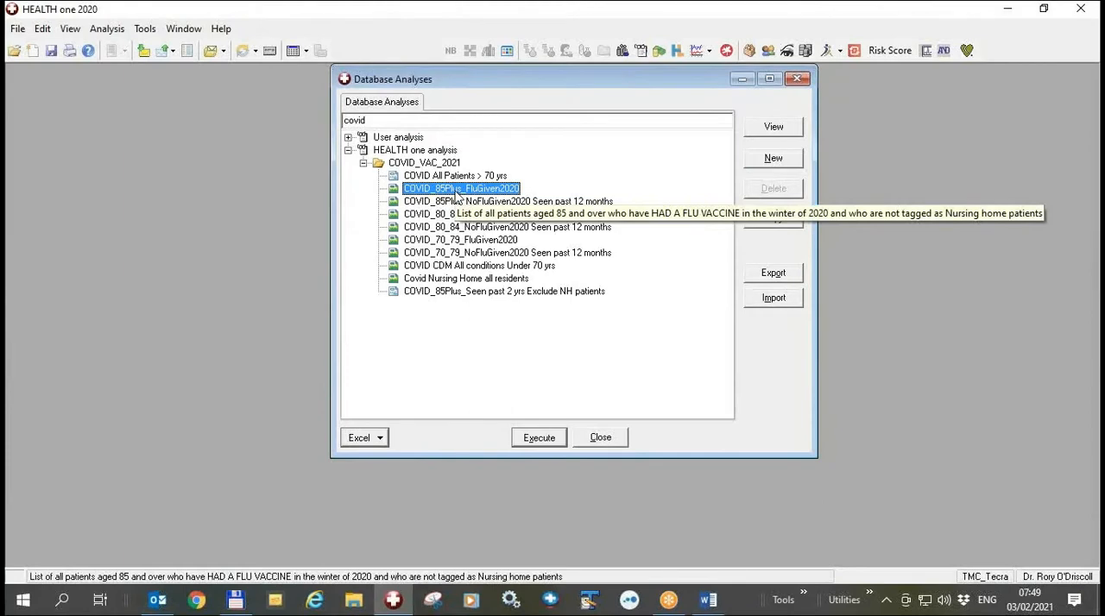
pyautogui.doubleClick(456, 192)
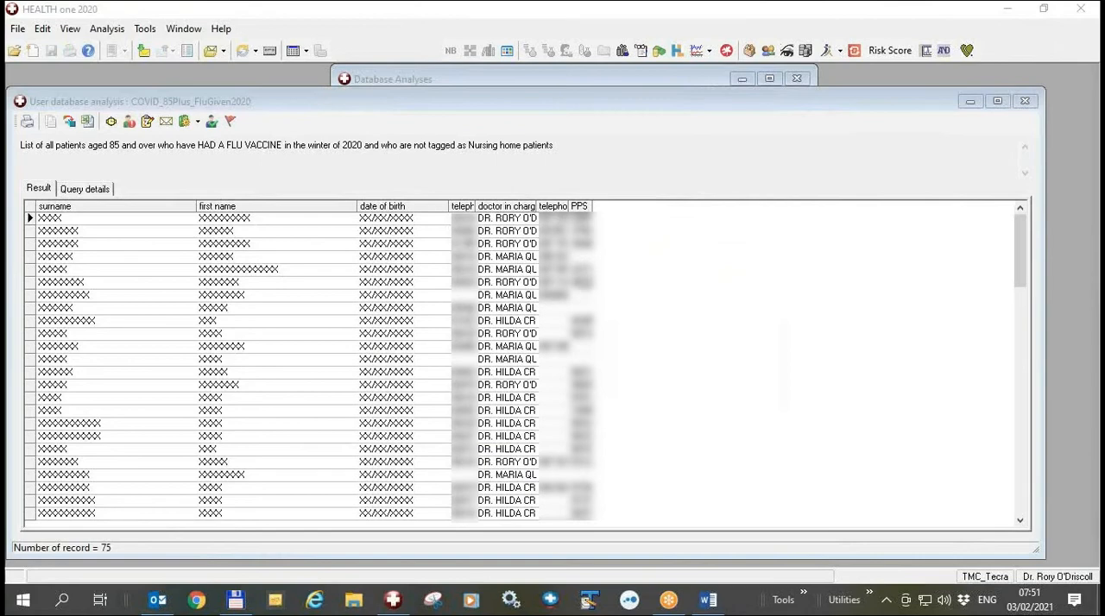
# - View the PCRS Parser options and the nursing home patients category in the GMS/Duplicate manager, and close it
pyautogui.click(144, 31)
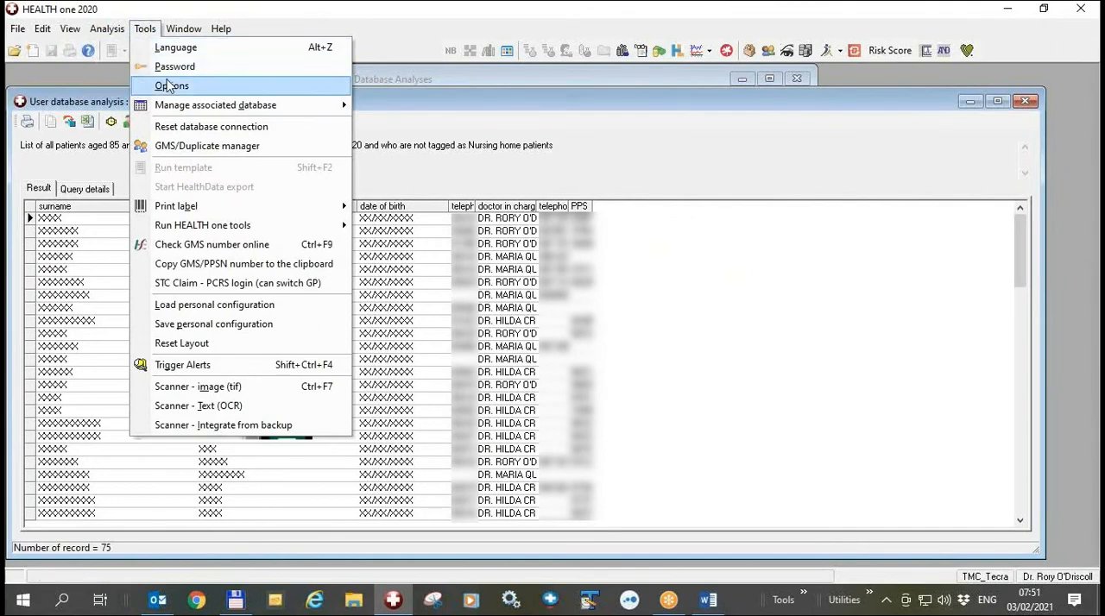
pyautogui.click(195, 148)
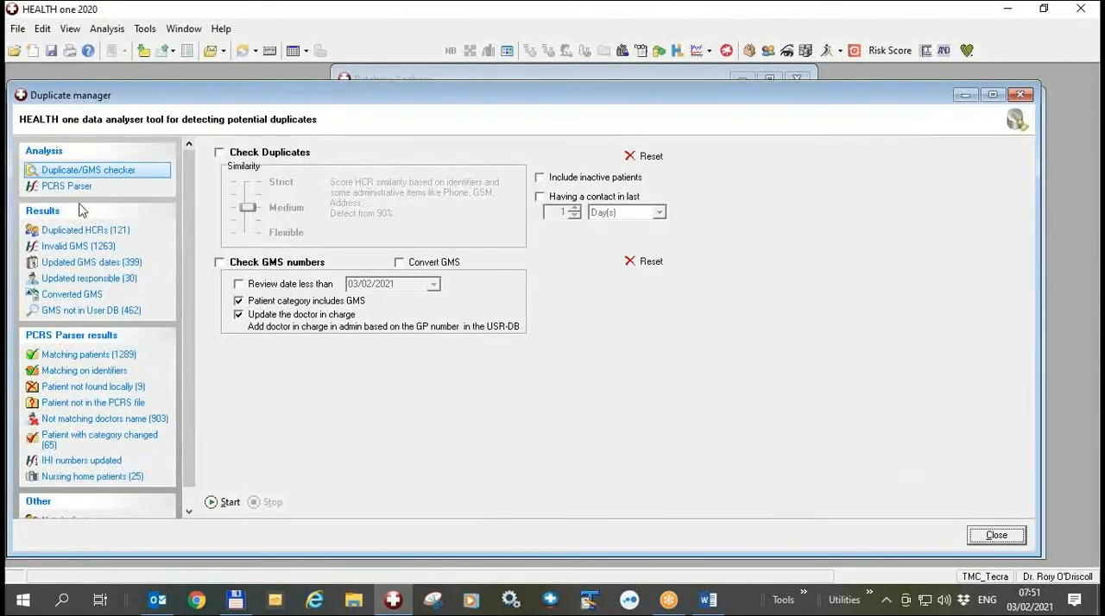
pyautogui.click(67, 187)
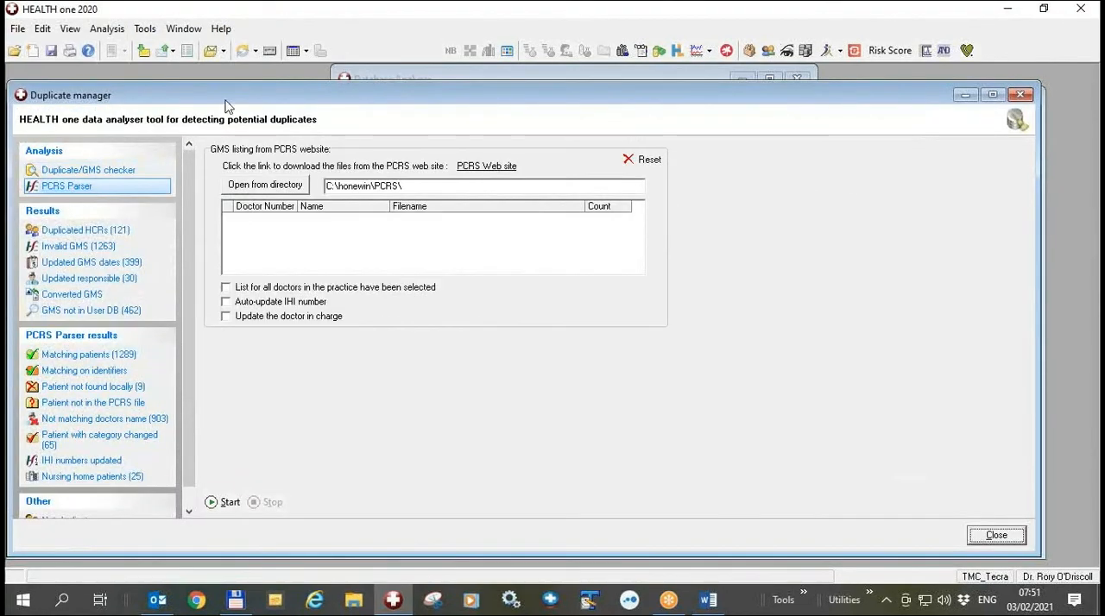
pyautogui.moveTo(236, 90); pyautogui.dragTo(501, 62)
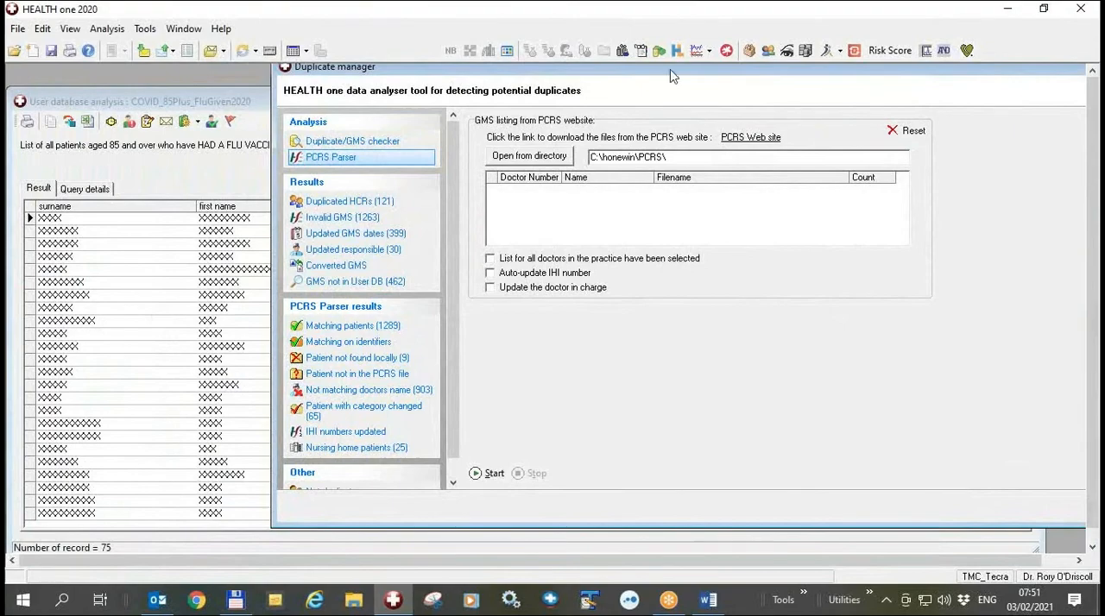
pyautogui.moveTo(670, 69); pyautogui.dragTo(358, 76)
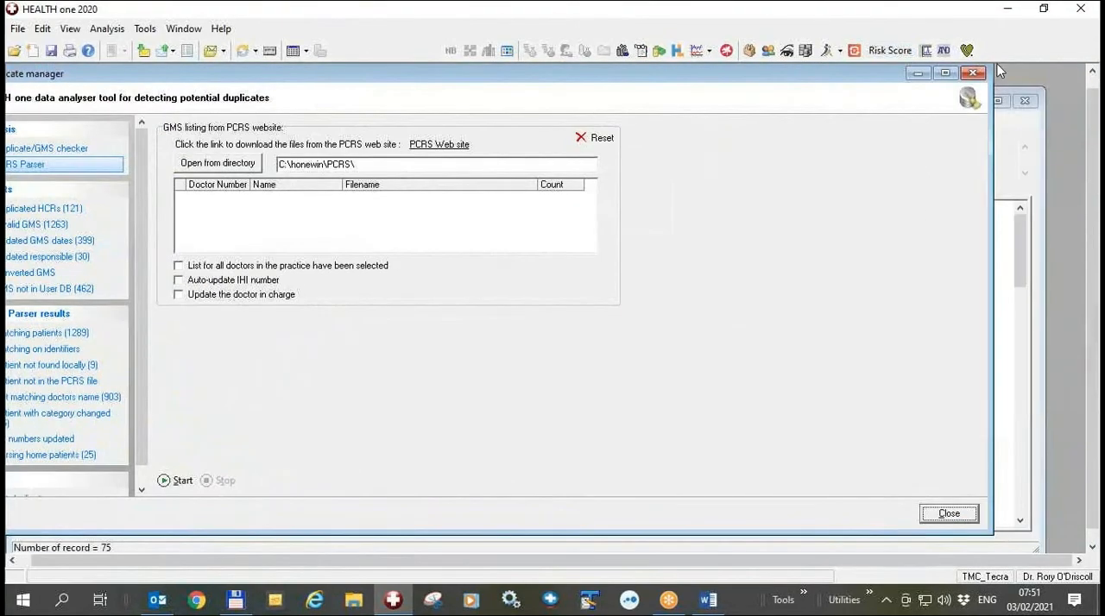
pyautogui.click(972, 72)
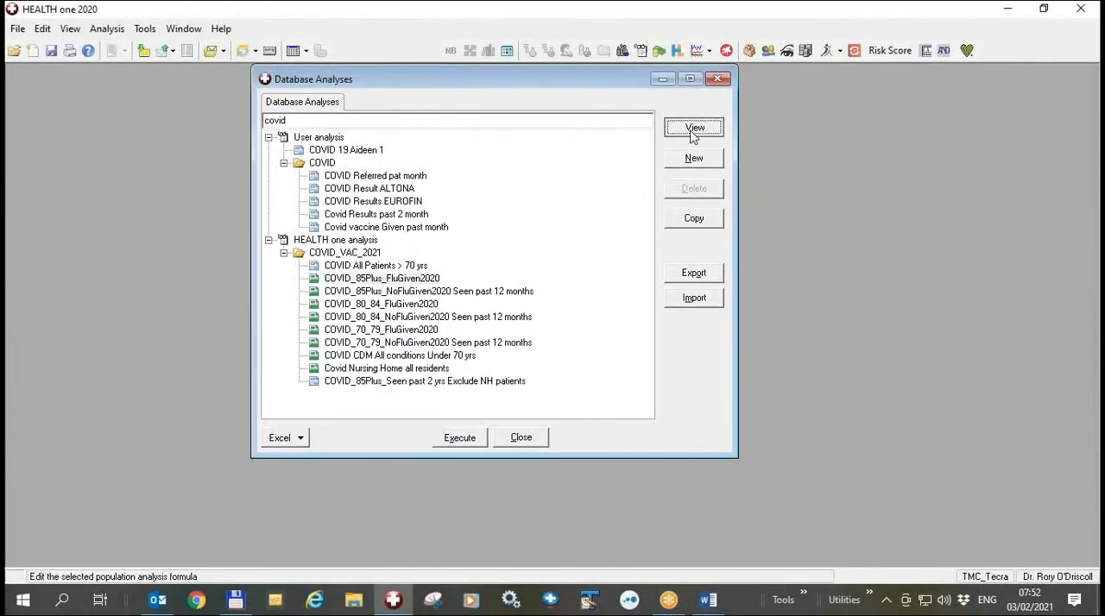
# - View the population criteria of the COVID_85Plus_FluGiven2020 analysis and close them without changes
pyautogui.click(693, 130)
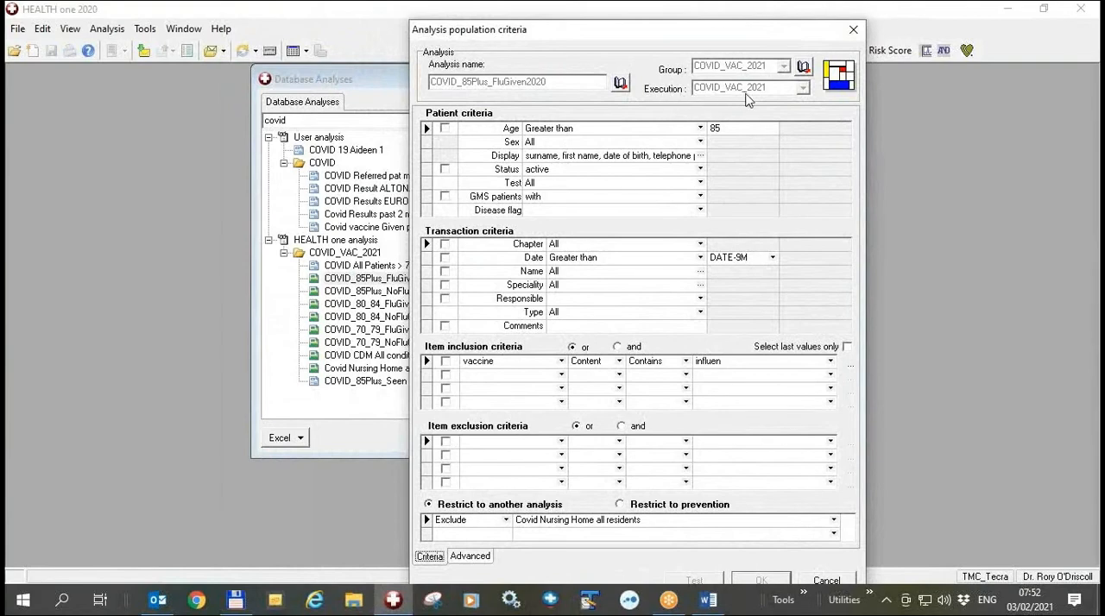
pyautogui.click(853, 31)
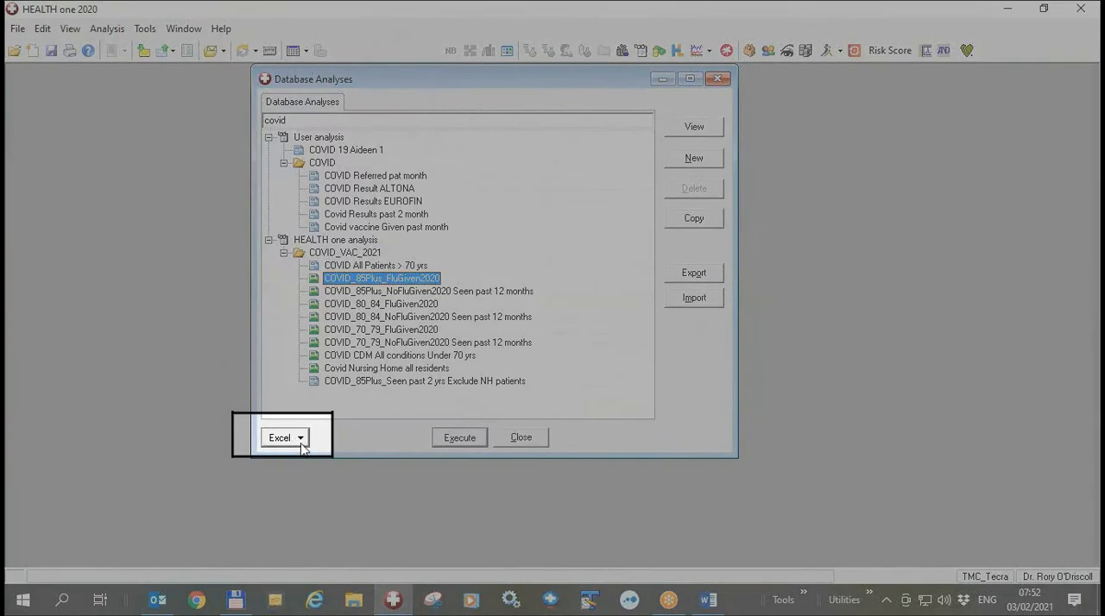
# - Export the COVID_VAC_2021 analysis group to an Excel file named COVID_VAC_2021_05
pyautogui.click(300, 442)
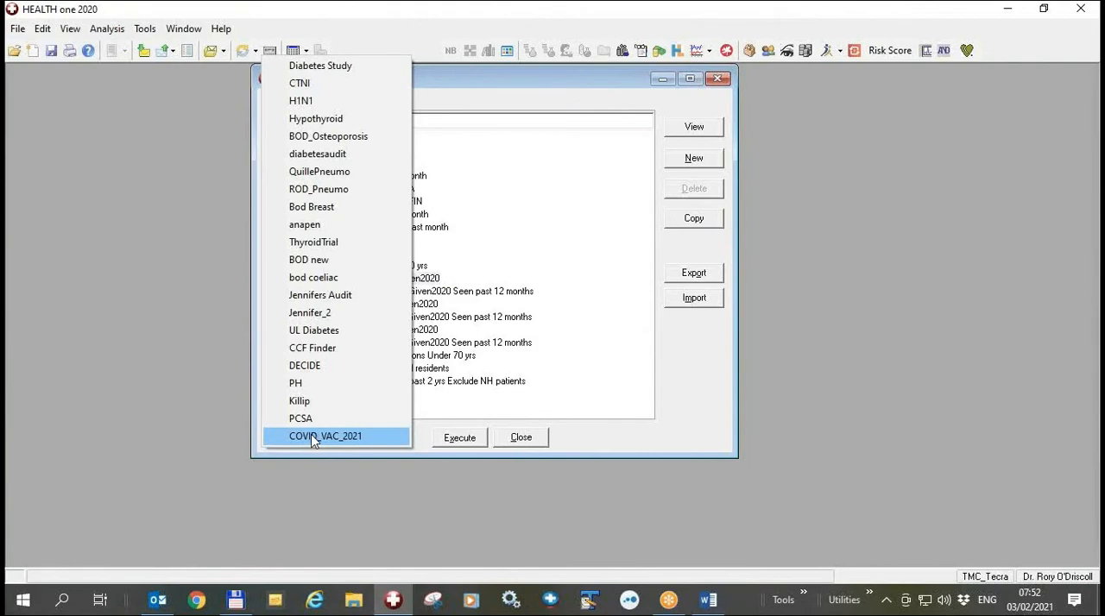
pyautogui.click(312, 438)
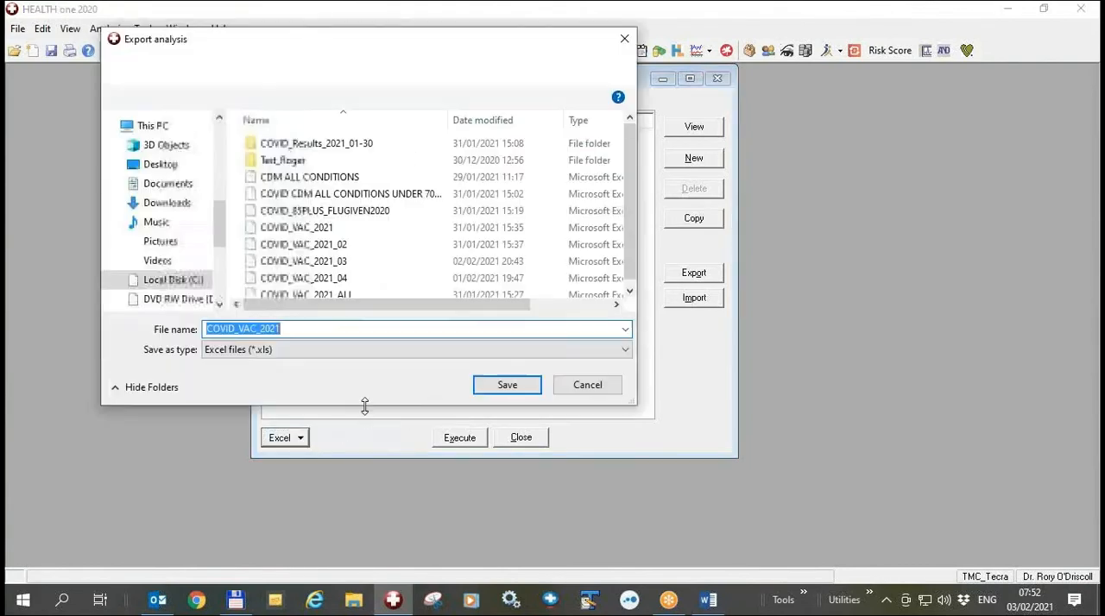
pyautogui.click(328, 328)
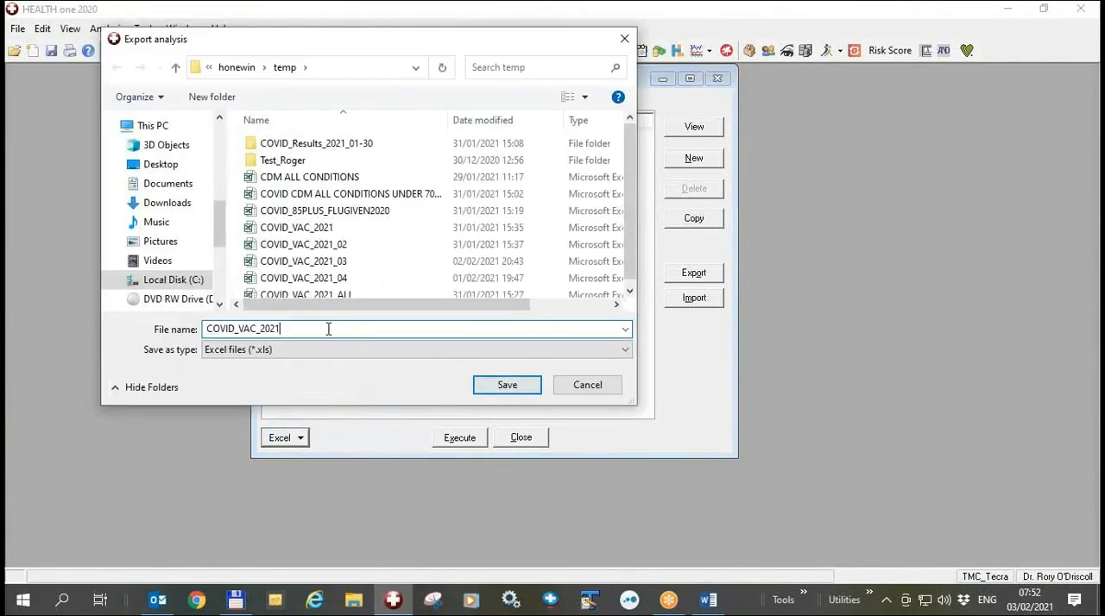
pyautogui.write('_05')
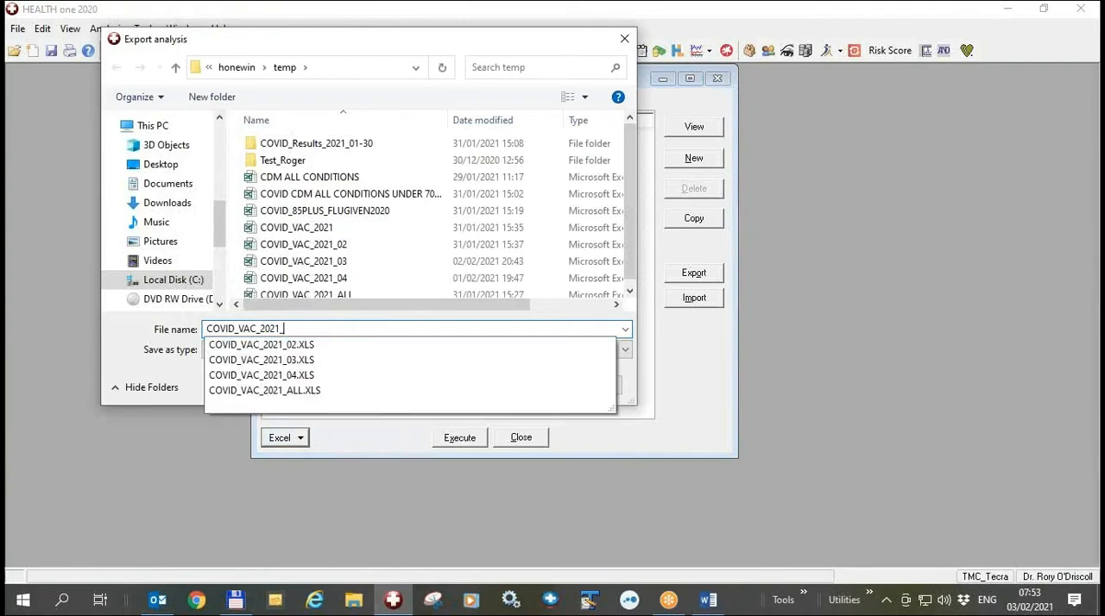
pyautogui.press('Return')
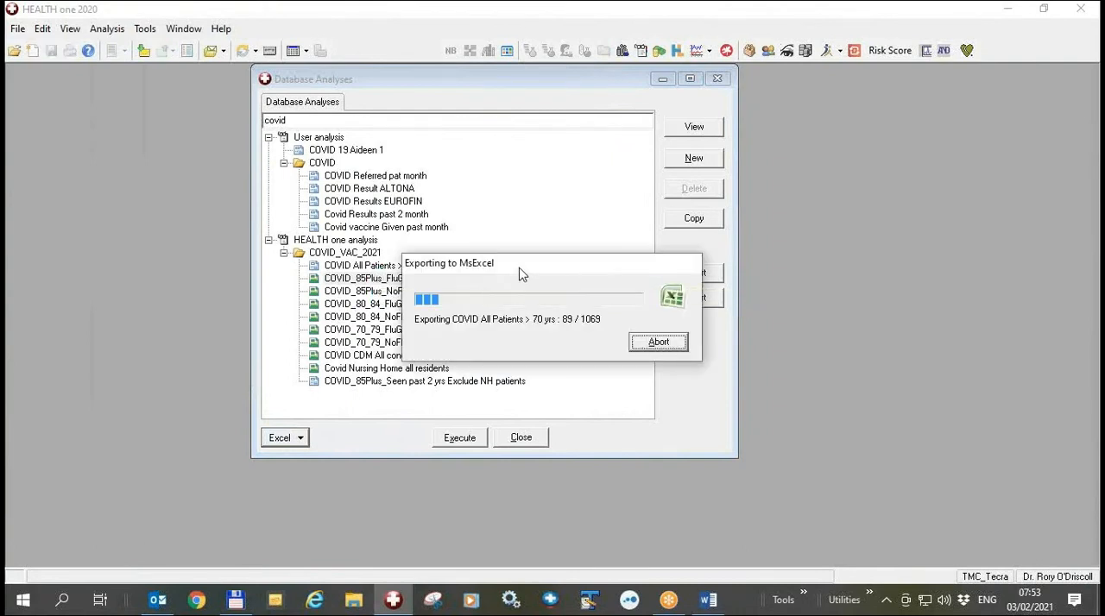
# - Examine the percentages of the over-70, 85-plus and 80–84 analyses on the exported workbook's Summary sheet
pyautogui.moveTo(470, 265); pyautogui.dragTo(328, 238)
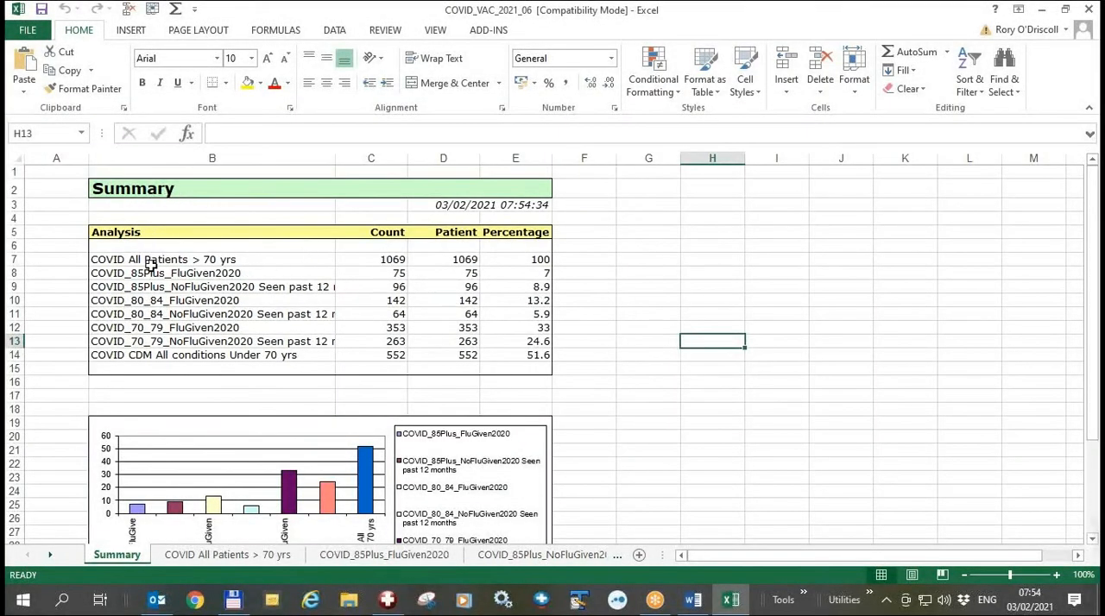
pyautogui.click(534, 262)
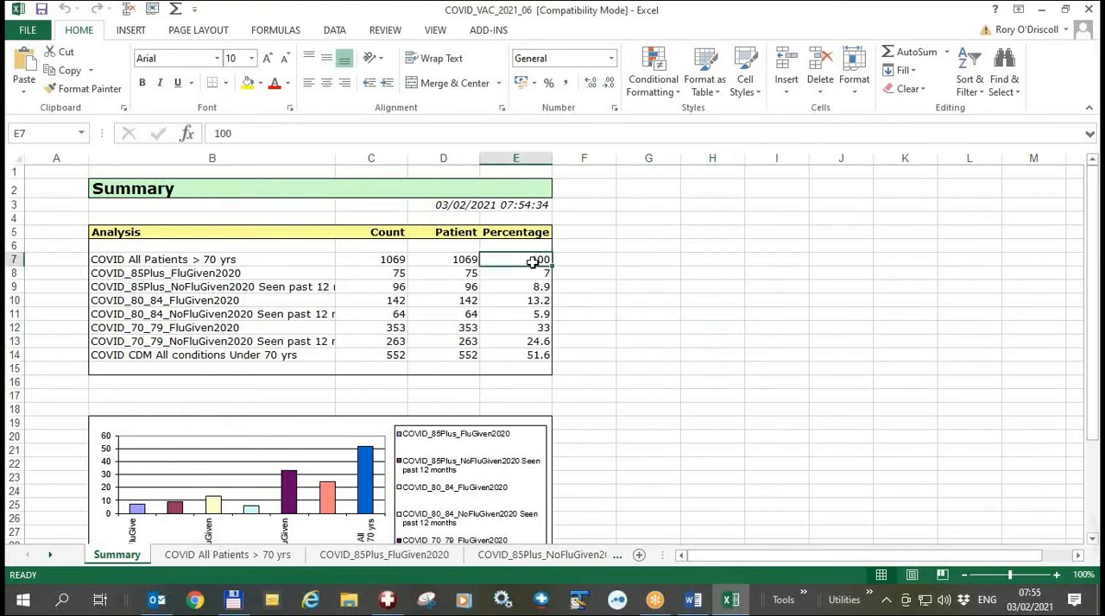
pyautogui.click(539, 275)
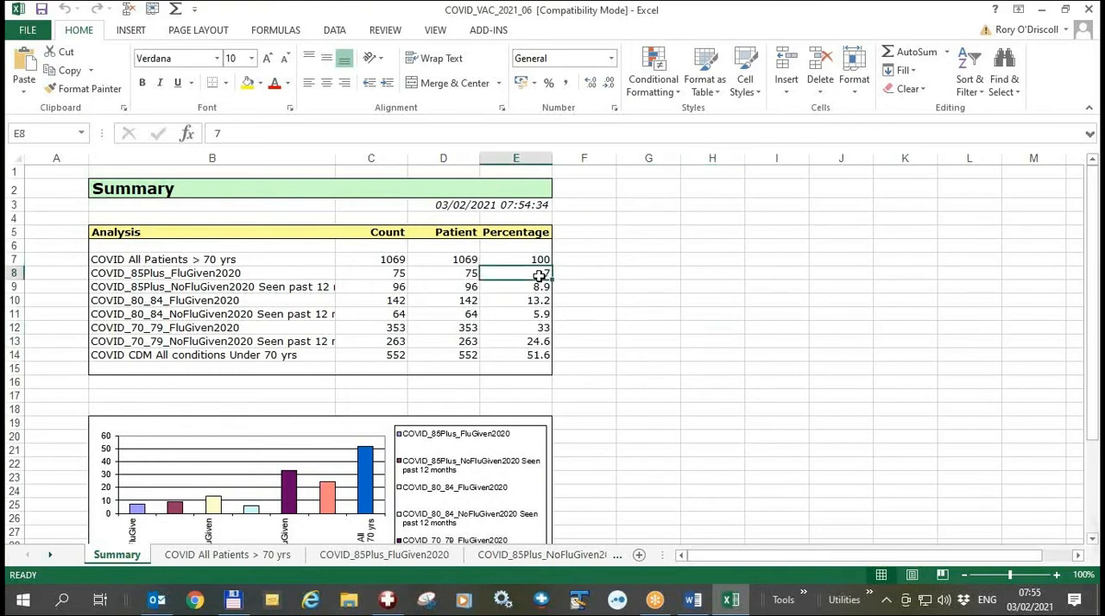
pyautogui.moveTo(539, 276); pyautogui.dragTo(538, 285)
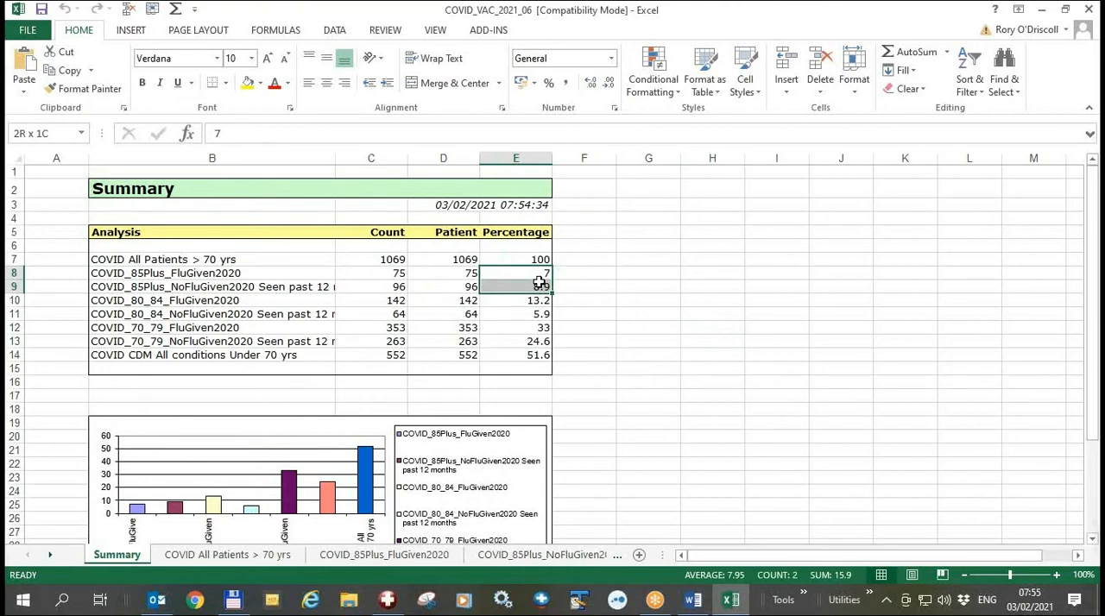
pyautogui.moveTo(540, 283); pyautogui.dragTo(540, 285)
pyautogui.click(341, 313)
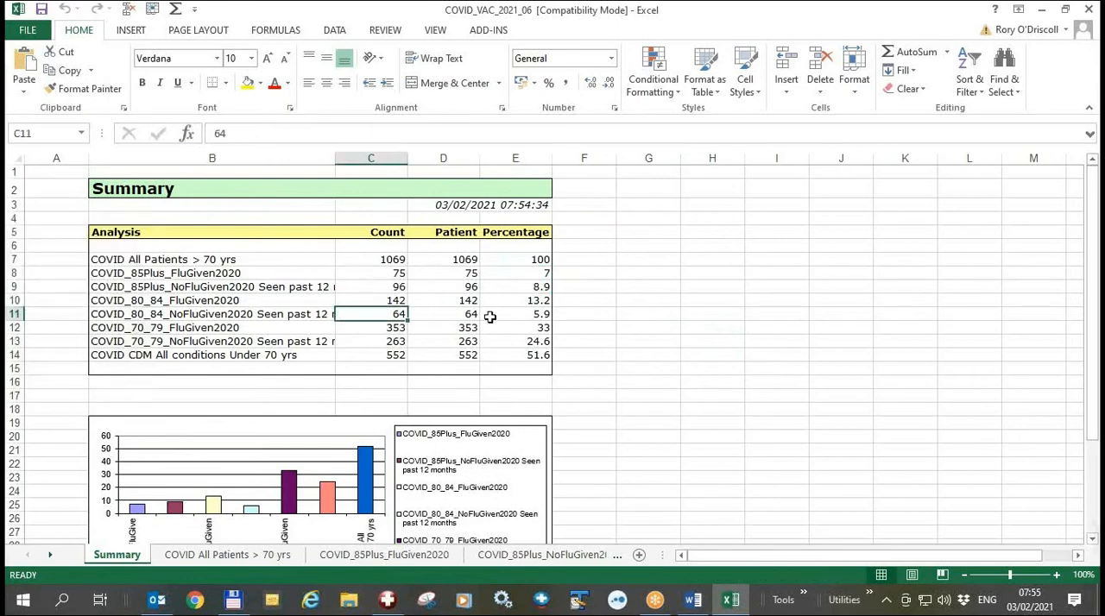
pyautogui.moveTo(532, 302); pyautogui.dragTo(523, 318)
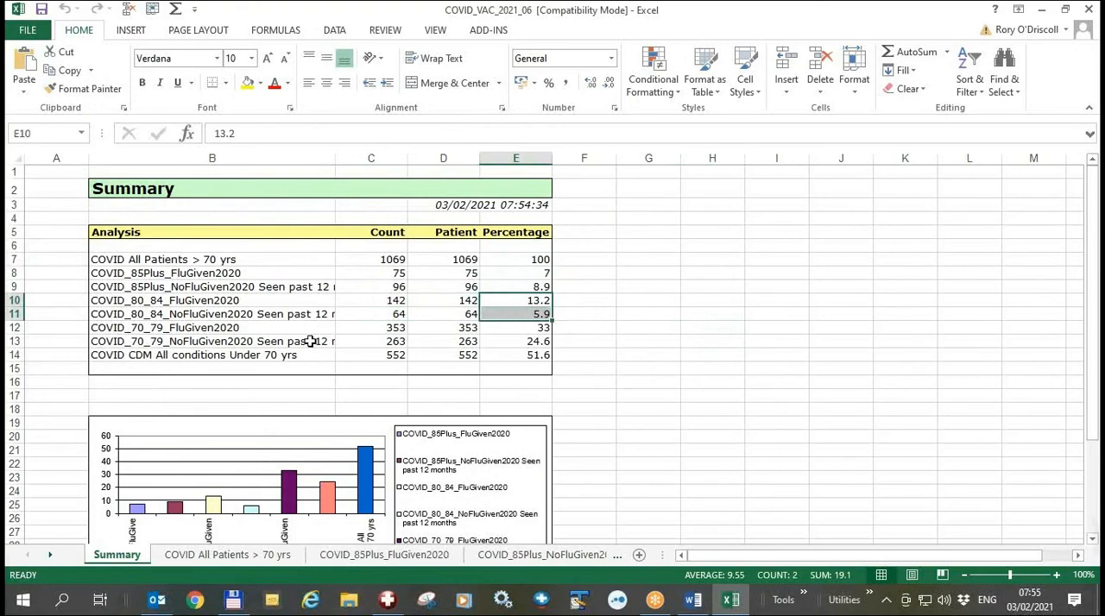
# - Clear the percentage value of the COVID CDM All conditions Under 70 yrs row in the Summary table
pyautogui.click(533, 356)
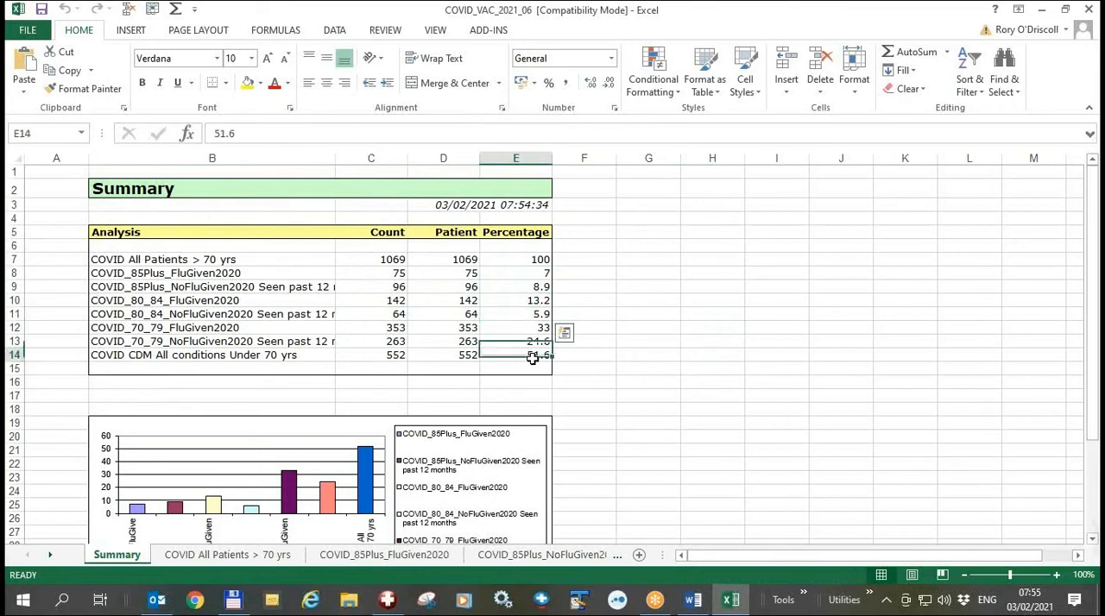
pyautogui.press('BackSpace')
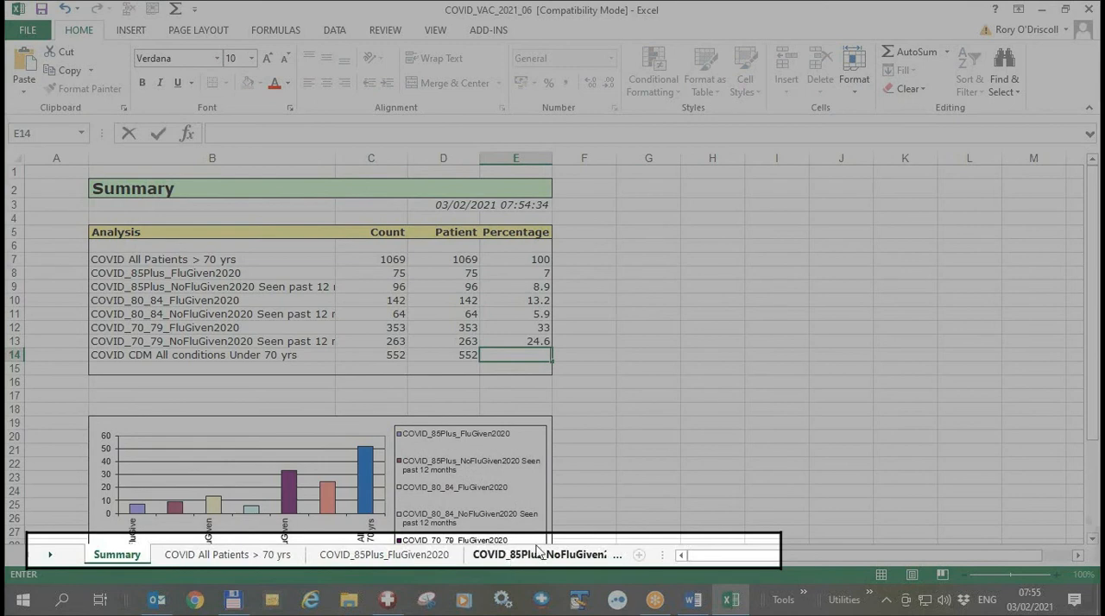
# - Browse the workbook's individual analysis sheets beyond the Summary sheet
pyautogui.click(50, 556)
pyautogui.click(50, 556)
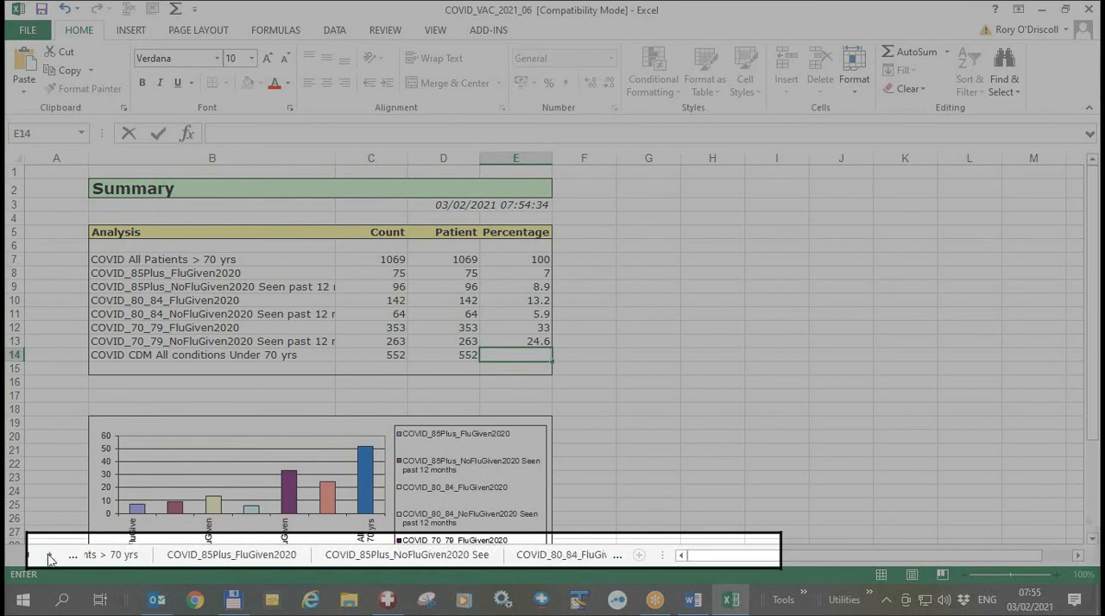
pyautogui.click(50, 555)
pyautogui.click(329, 560)
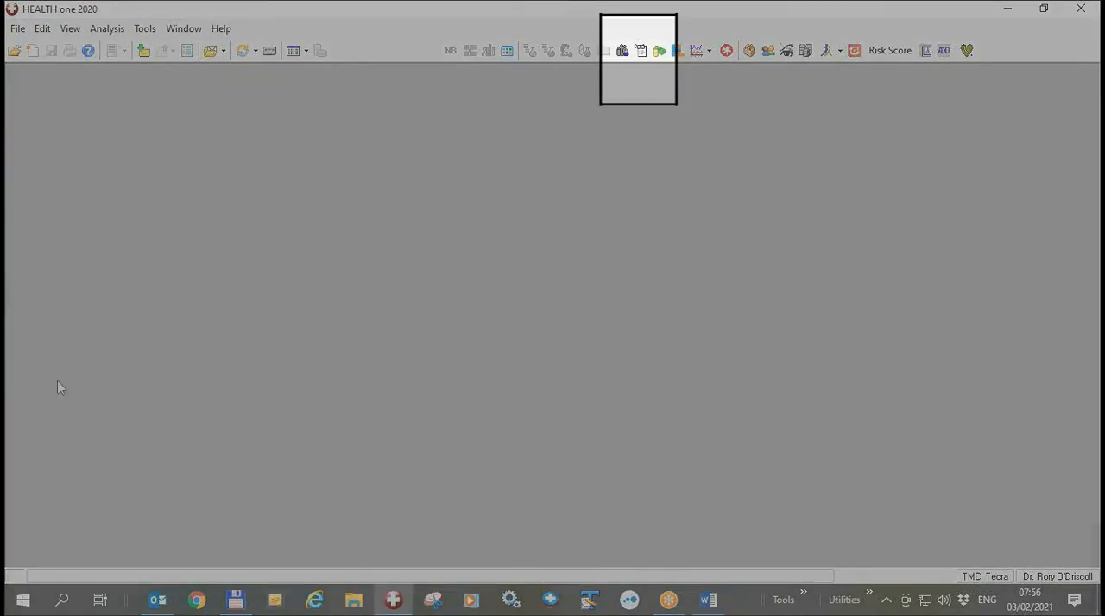
# - Locate the Web update option in HEALTH one without running it
pyautogui.click(221, 28)
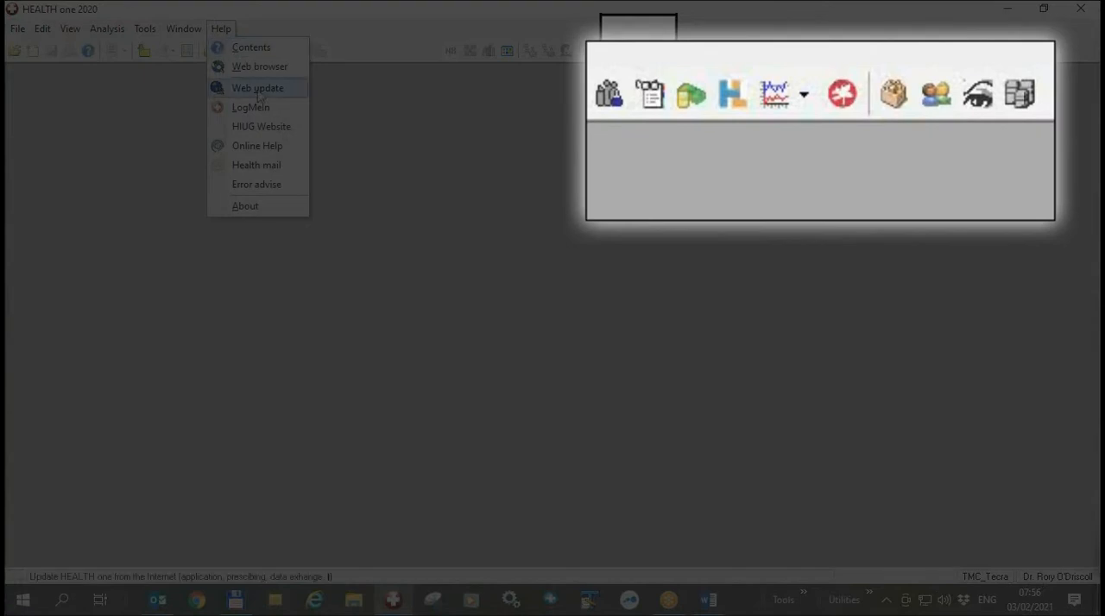
pyautogui.click(450, 145)
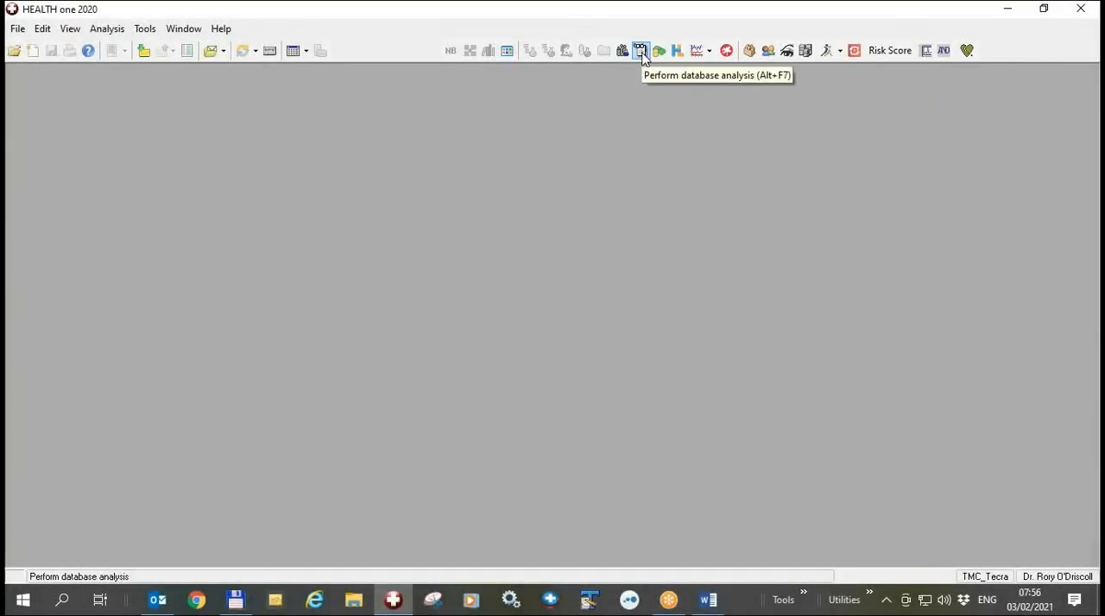
# - Open the database analyses and filter the list by "covid"
pyautogui.click(641, 52)
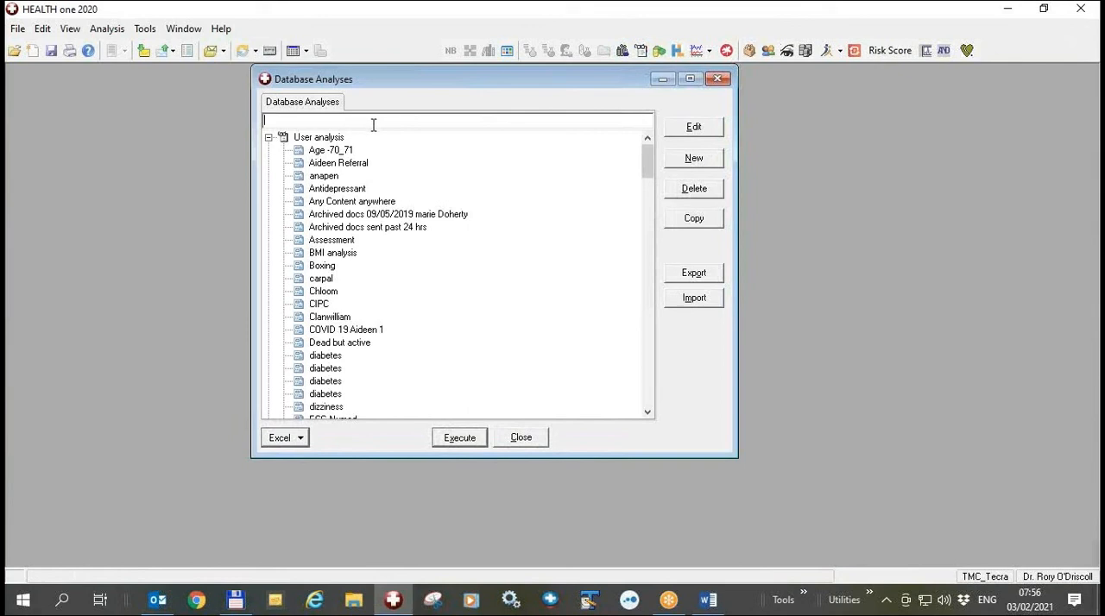
pyautogui.write('covid')
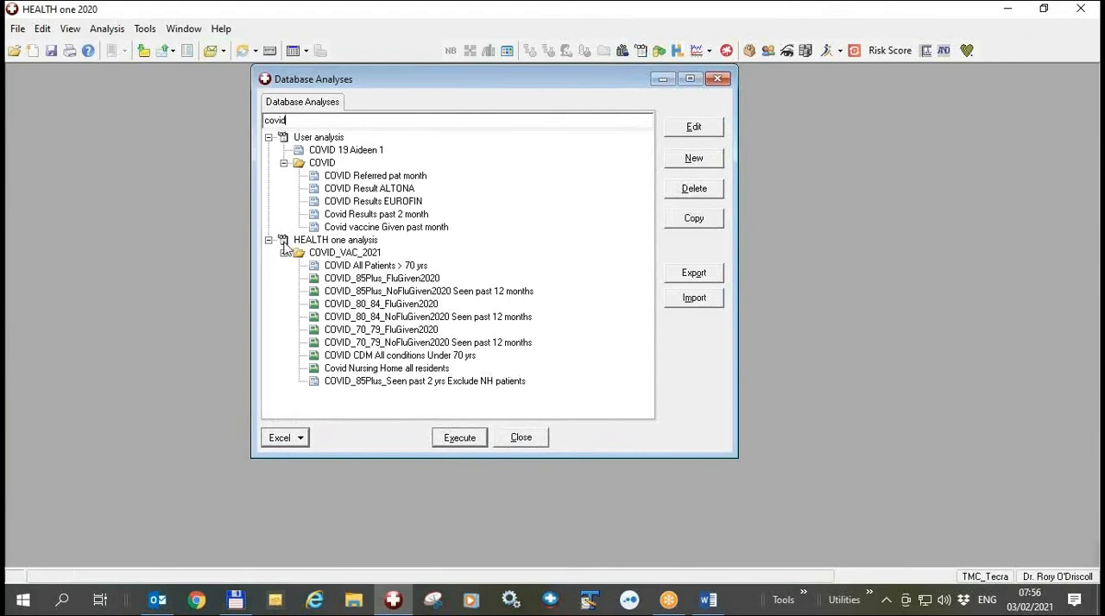
# - Start a copy of the COVID_85Plus_FluGiven2020 analysis, view its population criteria, and cancel the copy
pyautogui.click(363, 266)
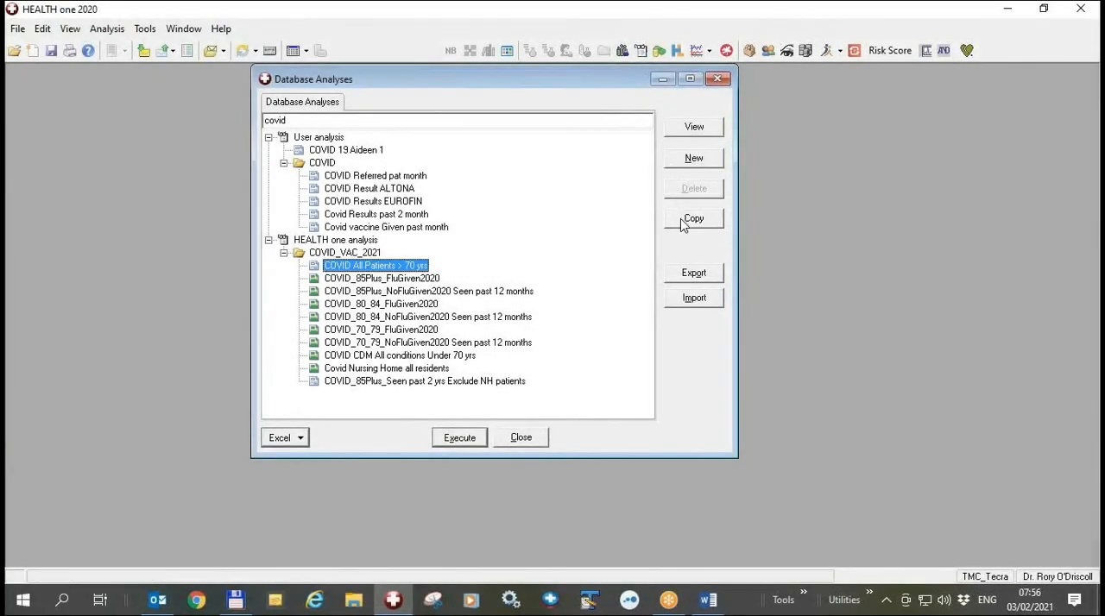
pyautogui.click(426, 279)
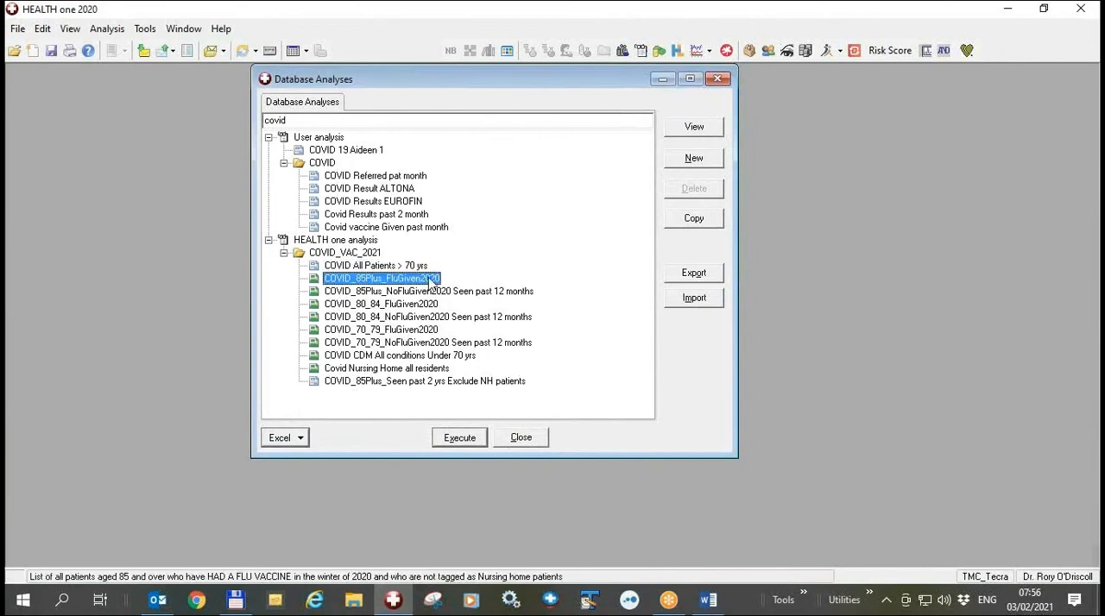
pyautogui.click(690, 218)
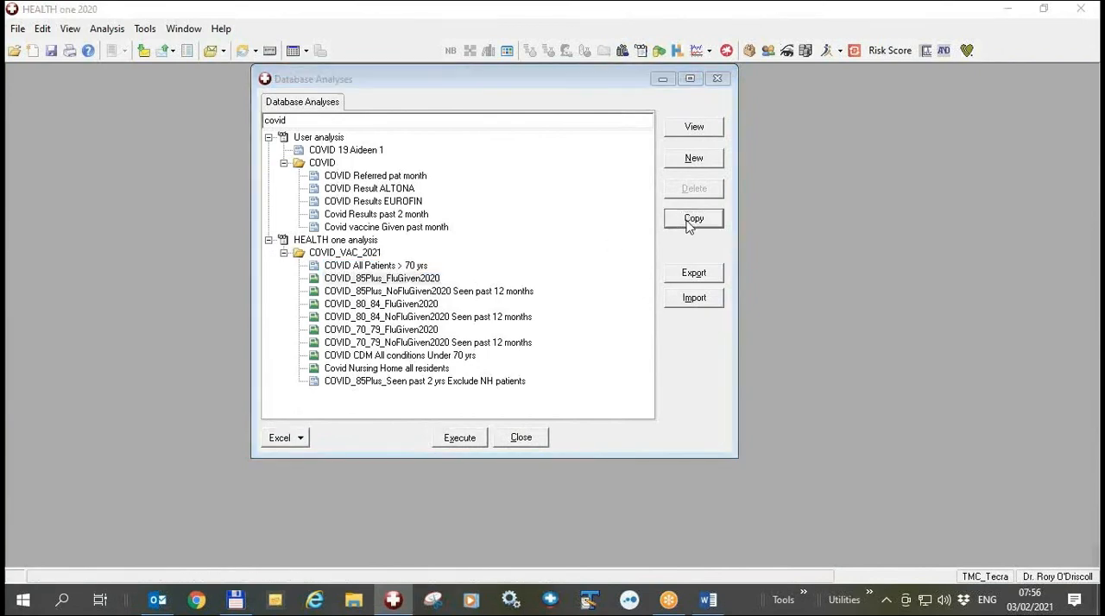
pyautogui.moveTo(661, 31); pyautogui.dragTo(483, 11)
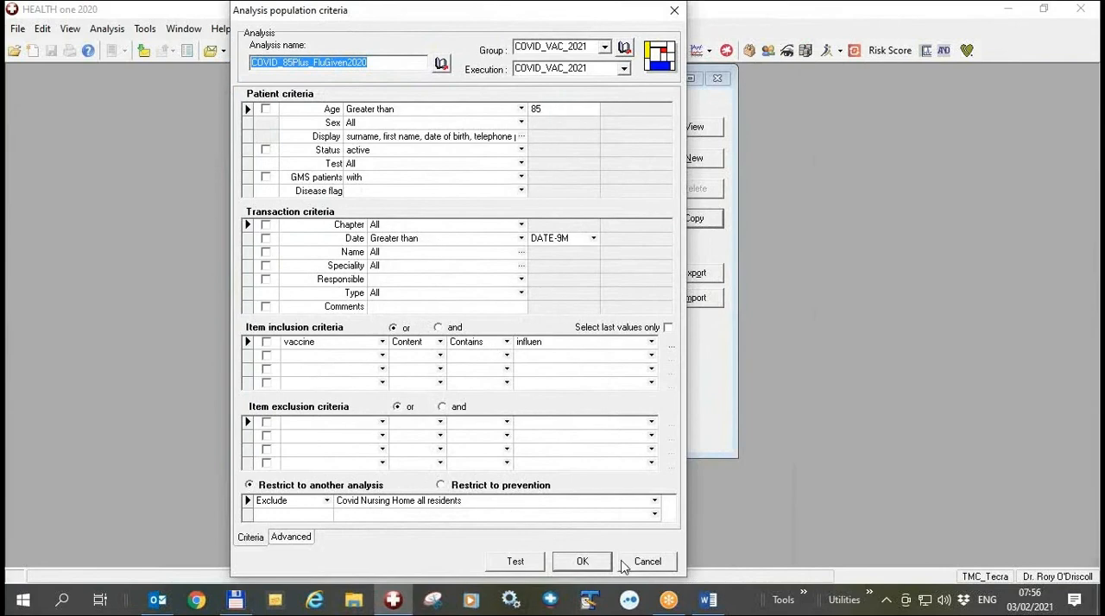
pyautogui.click(648, 562)
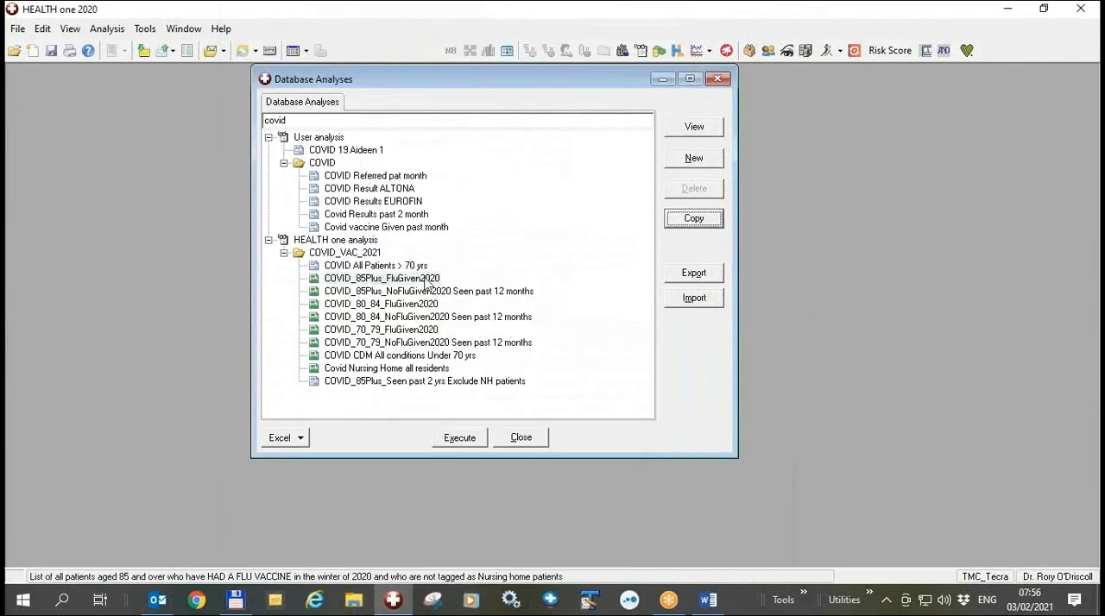